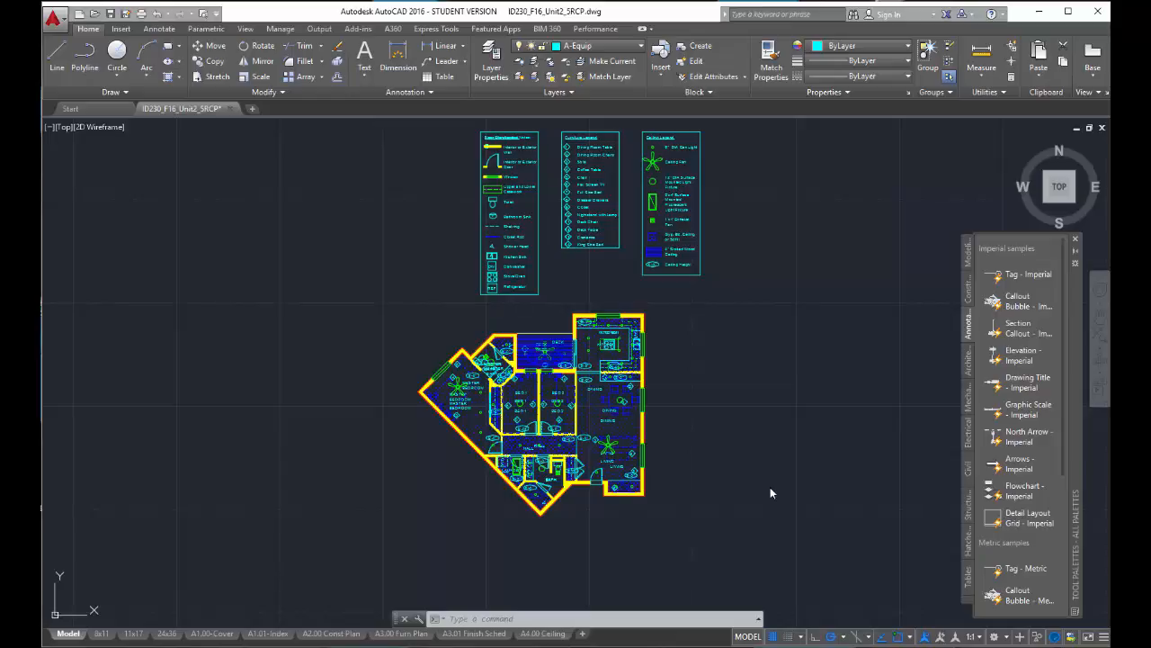
# - Select the entry door and the two bedroom doors in the floor plan to check their layer, and clear the selection
pyautogui.scroll(5, 624, 430)
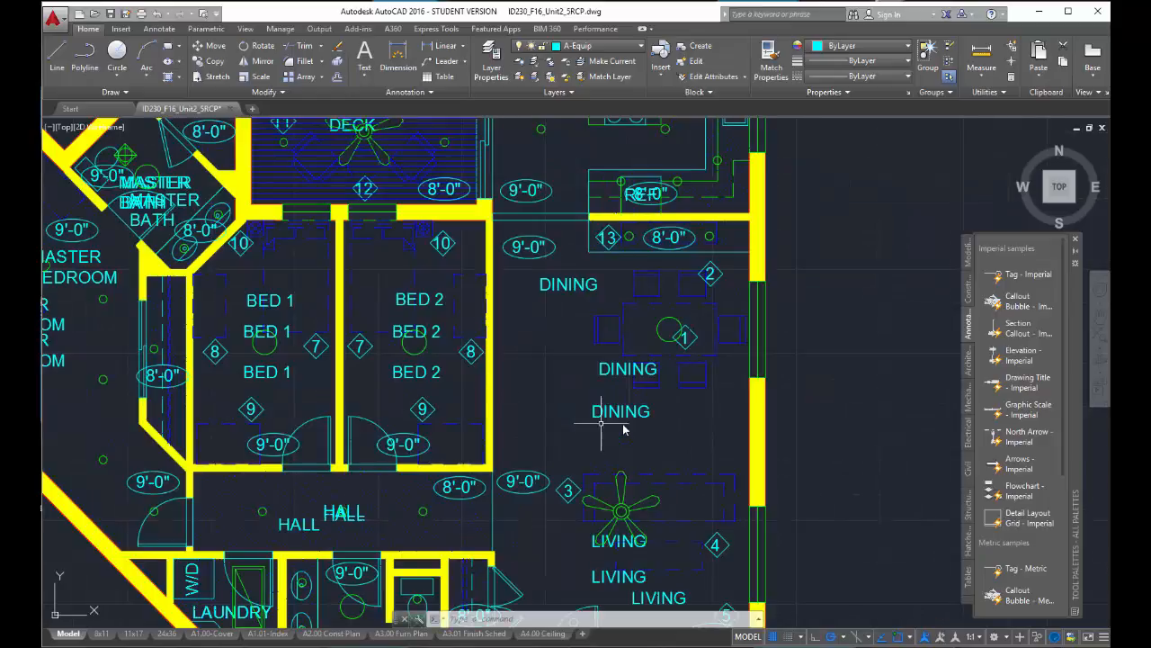
pyautogui.scroll(-2, 486, 407)
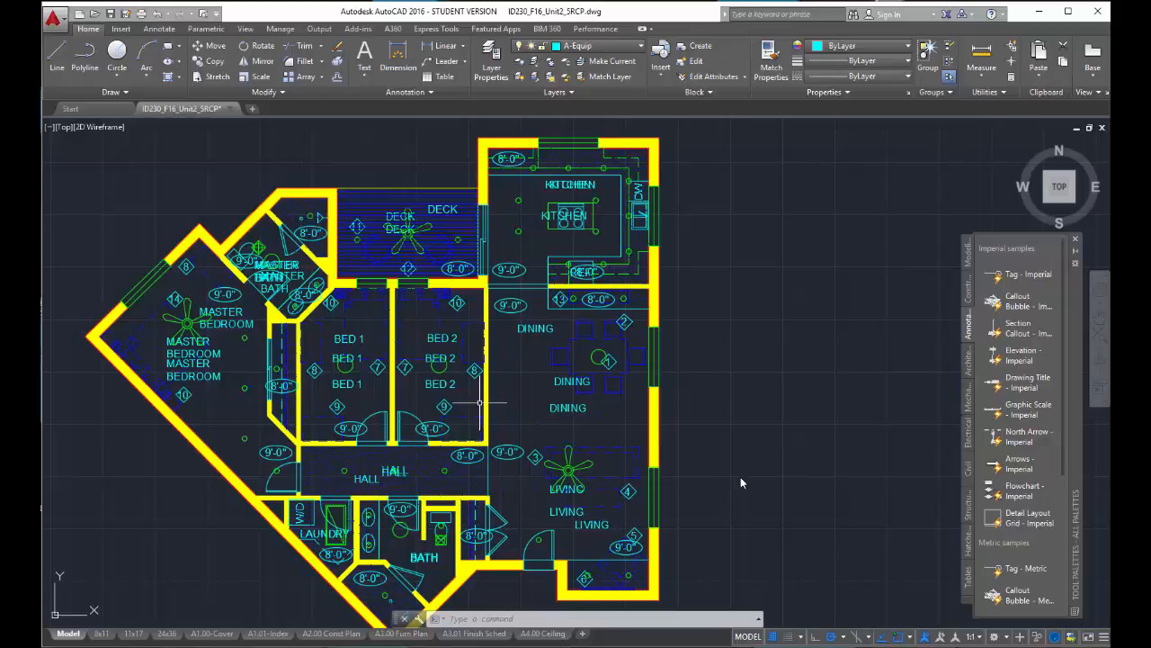
pyautogui.press('Escape')
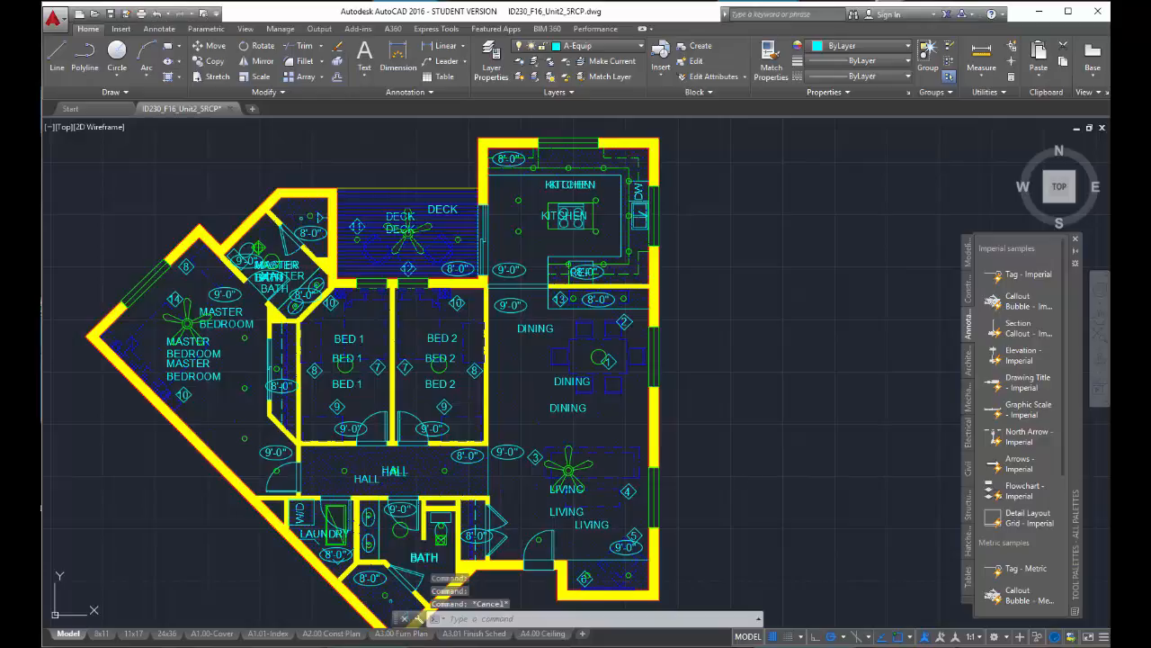
pyautogui.click(550, 539)
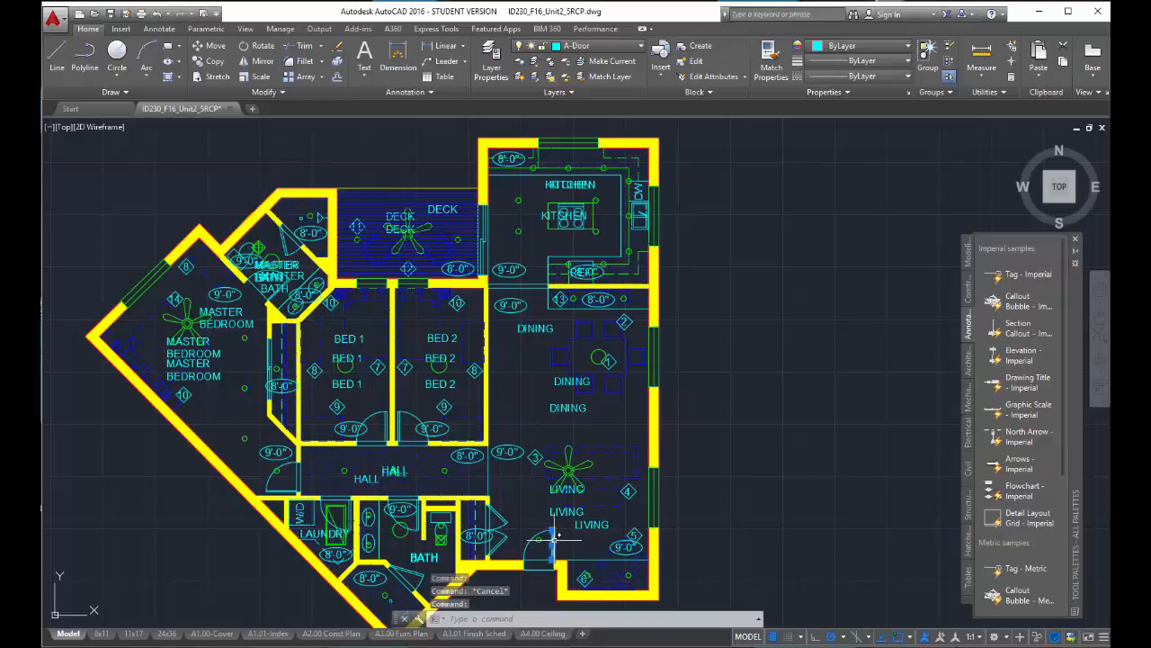
pyautogui.click(406, 416)
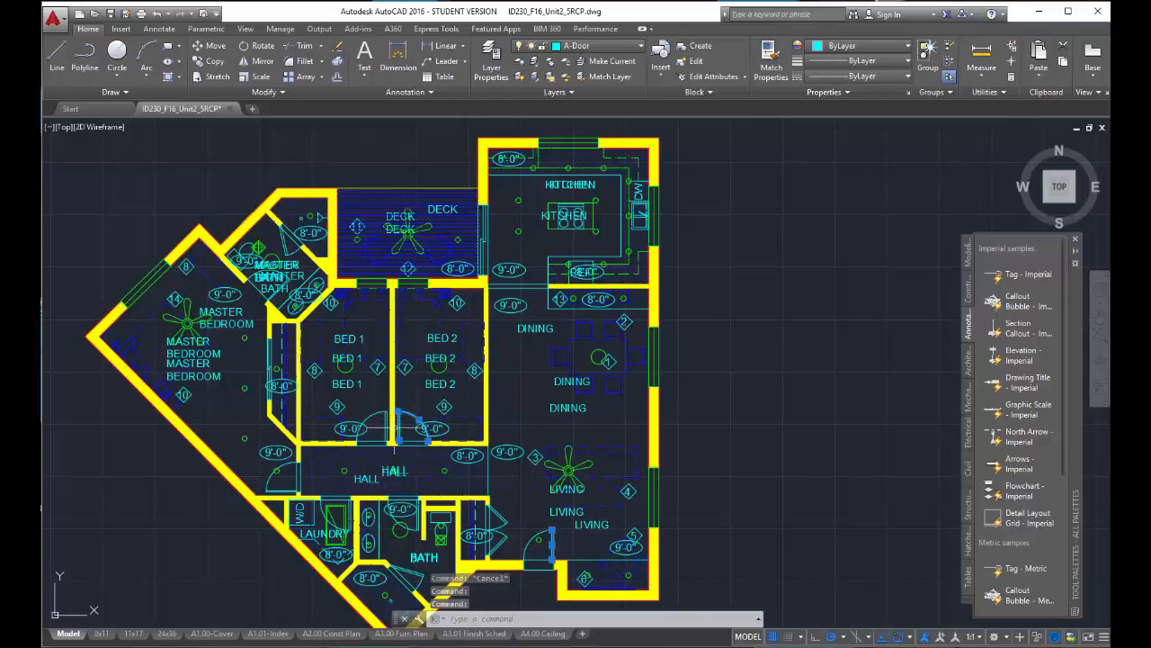
pyautogui.click(376, 415)
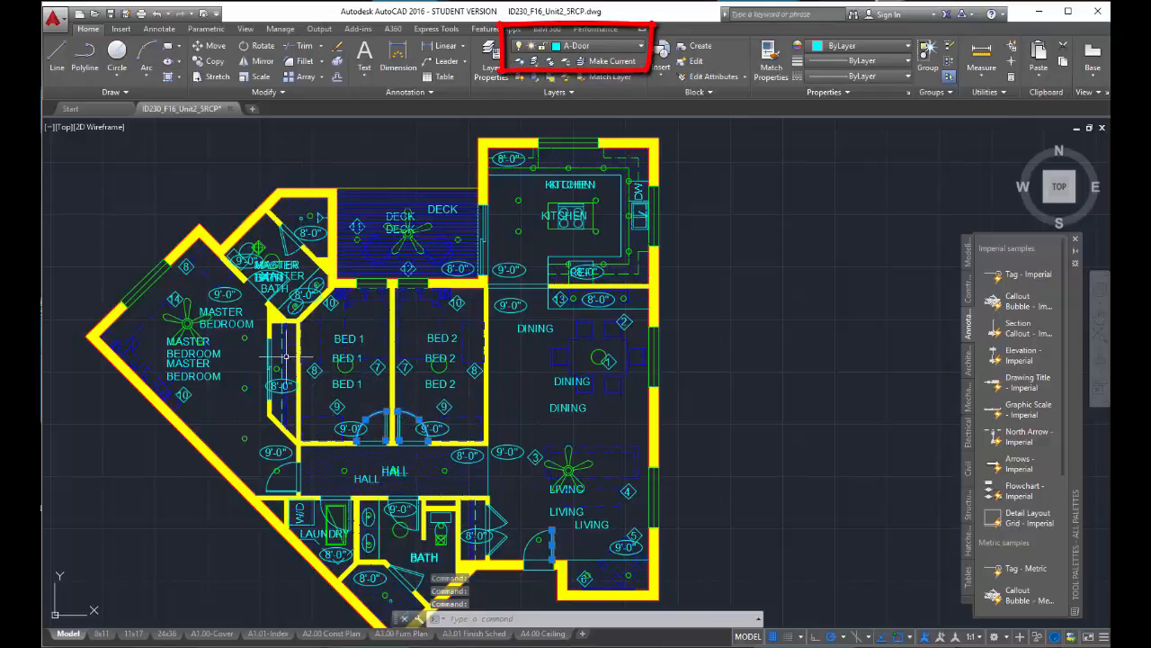
pyautogui.press('Escape')
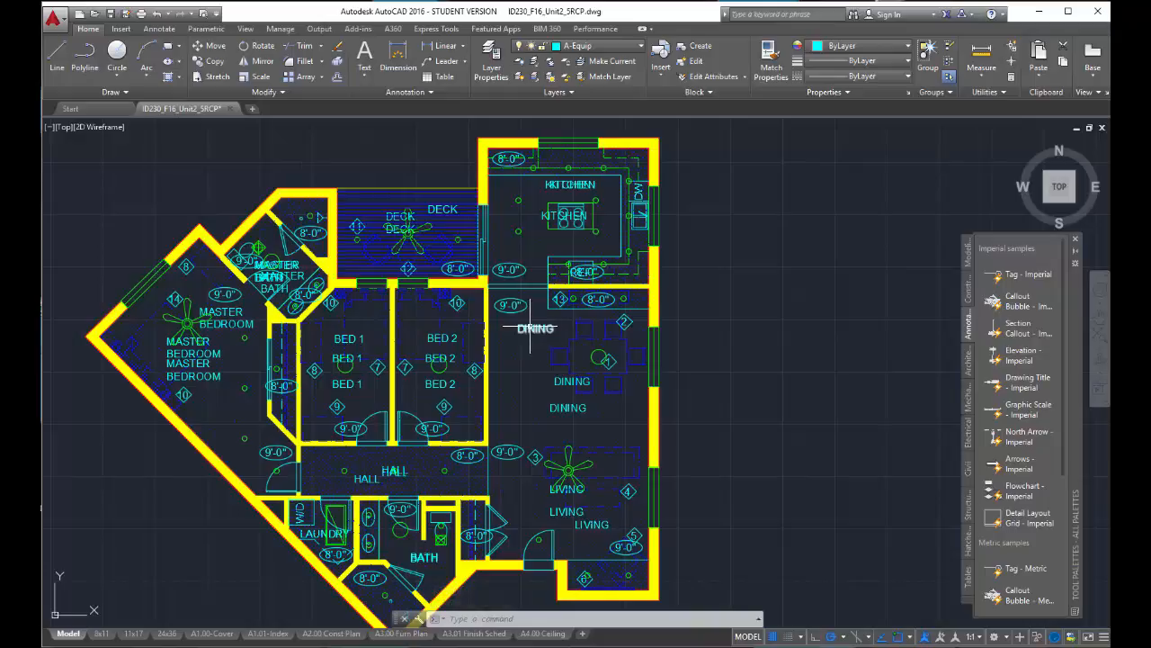
# - Select the dining table, a dining chair and the bed in Bed 2 to check their layer, and clear the selection
pyautogui.click(575, 360)
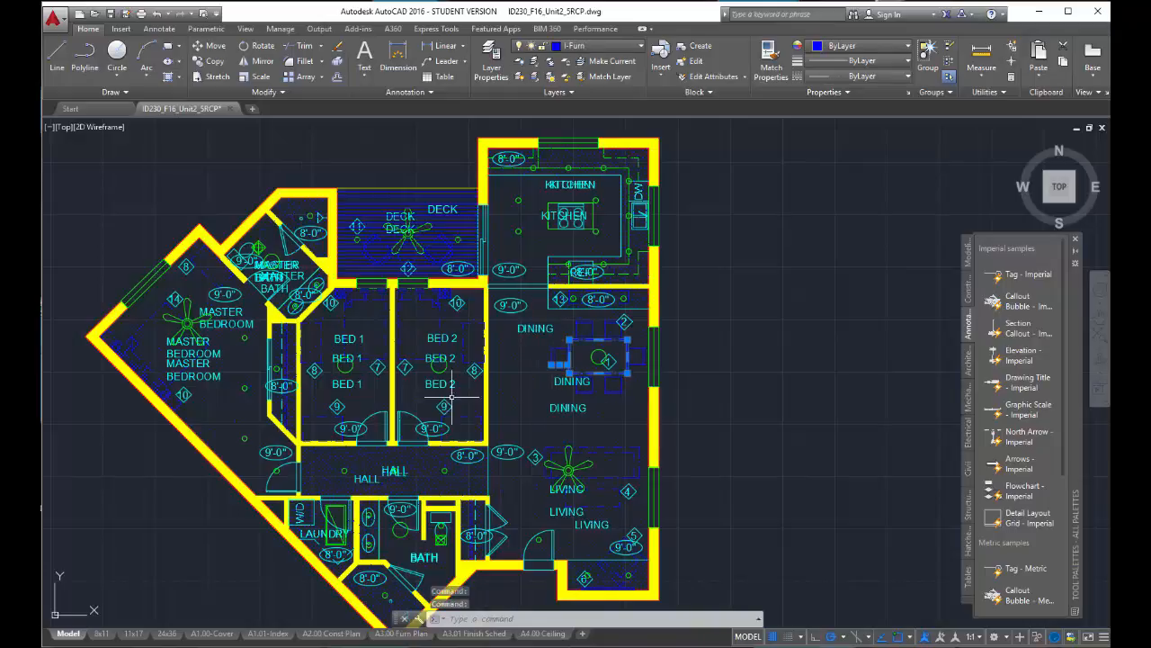
pyautogui.click(421, 358)
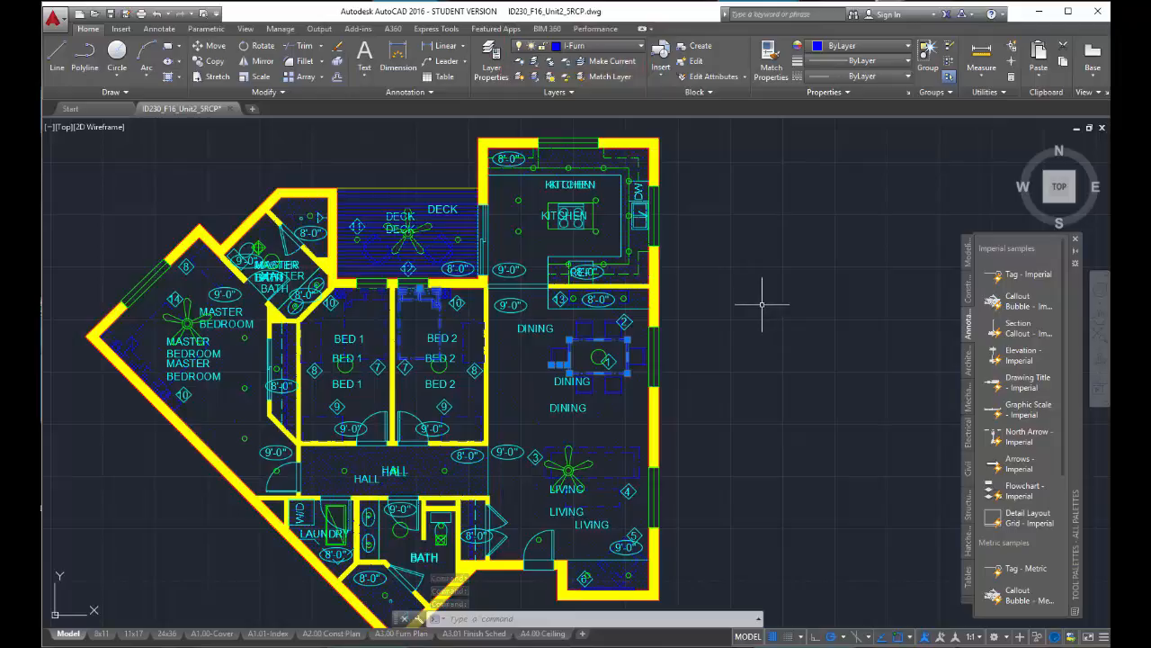
pyautogui.press('Escape')
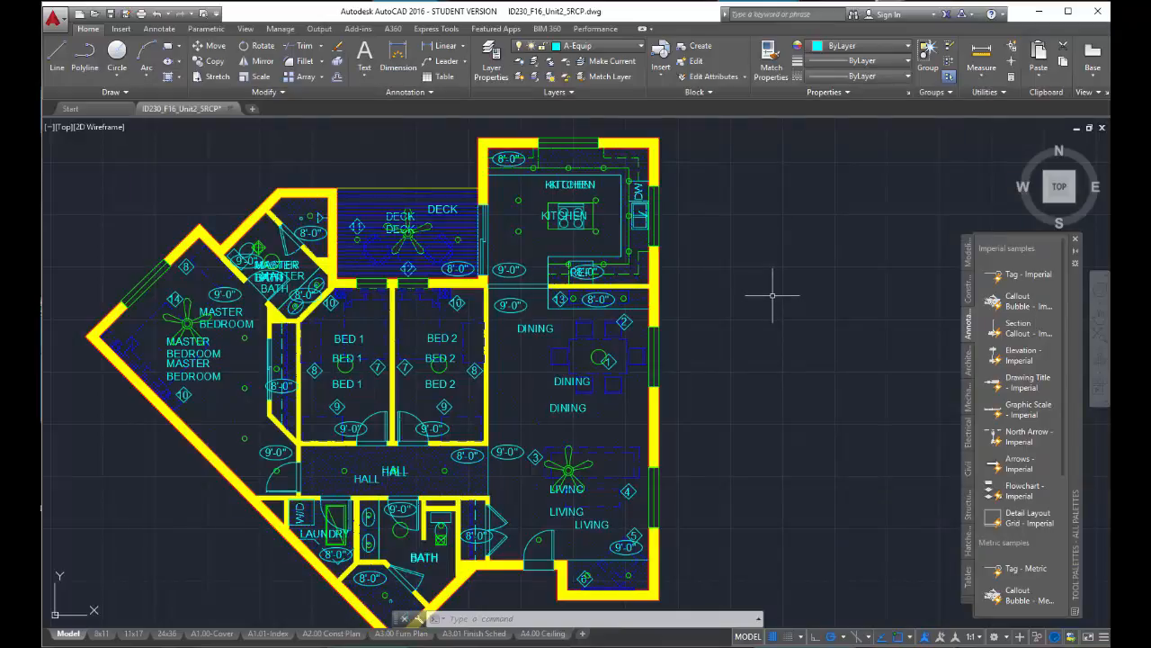
pyautogui.press('Escape')
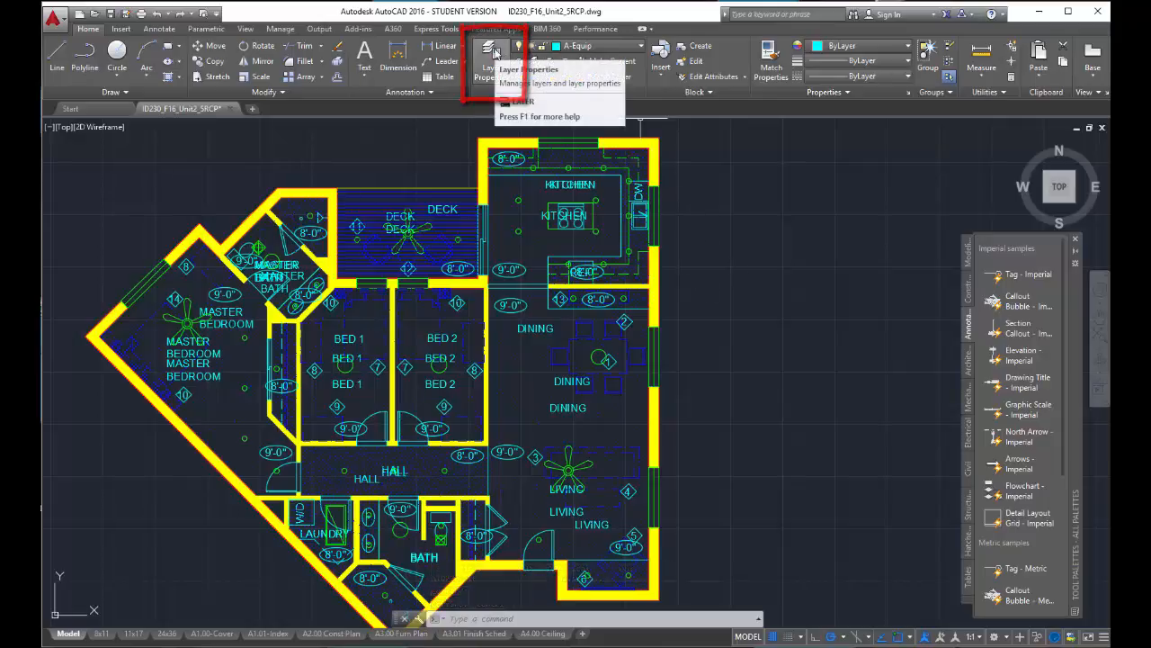
# - Open the Layer Properties Manager and try the on/off setting of the A-Door and A-Deck layers
pyautogui.click(493, 56)
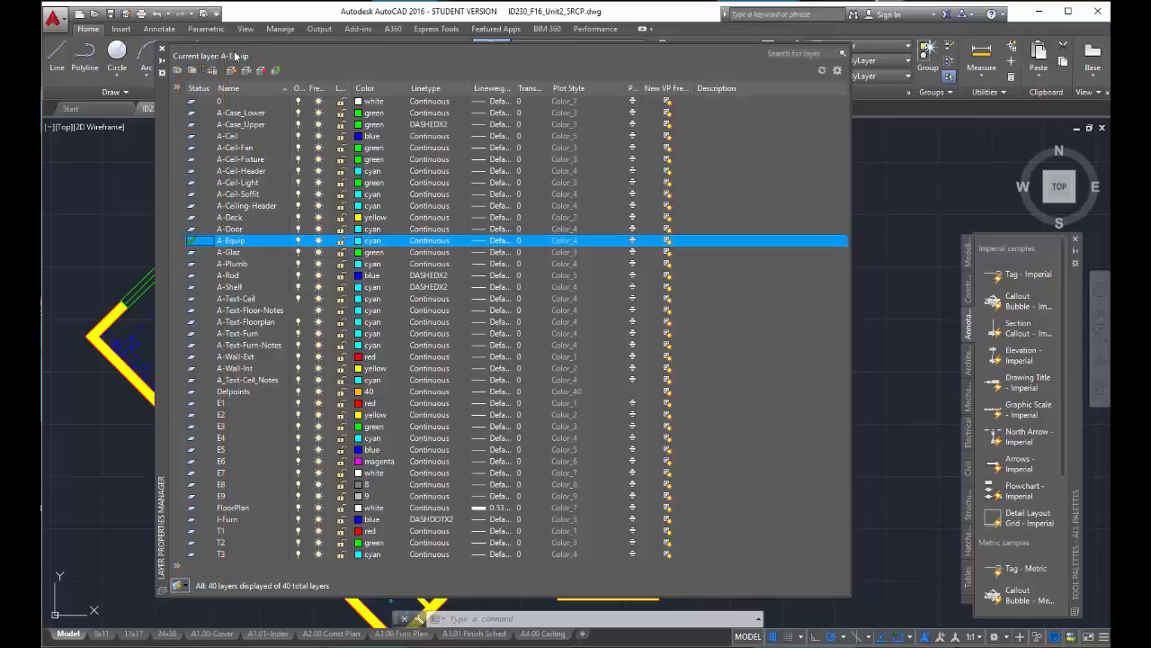
pyautogui.moveTo(163, 121); pyautogui.dragTo(168, 160)
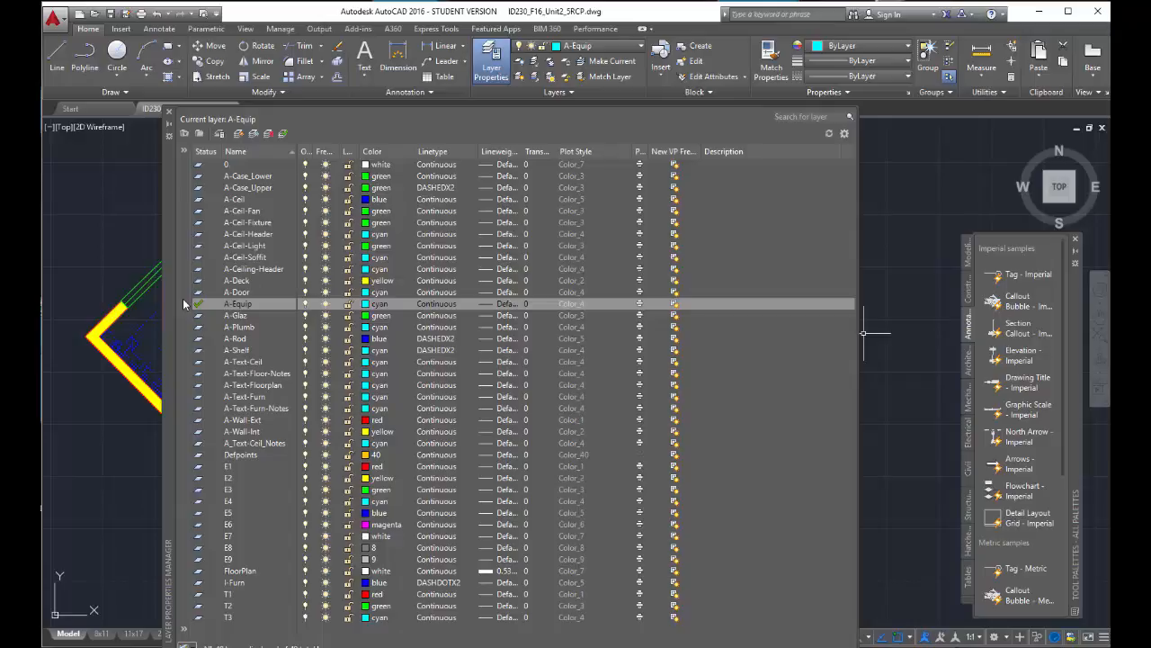
pyautogui.click(306, 291)
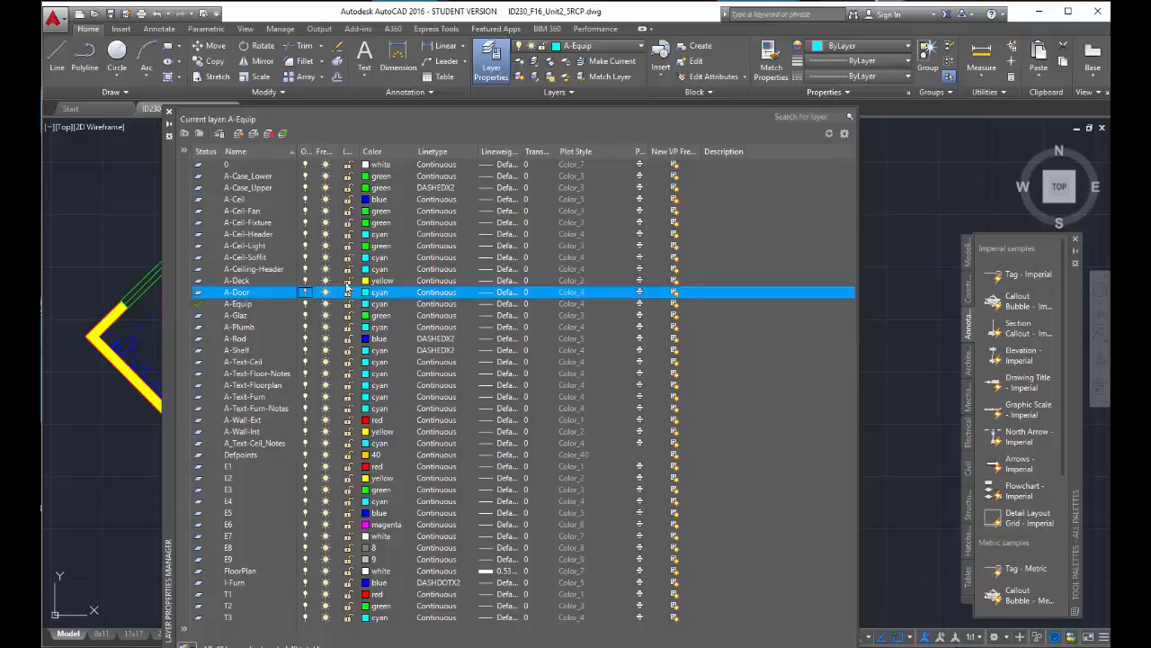
pyautogui.click(236, 306)
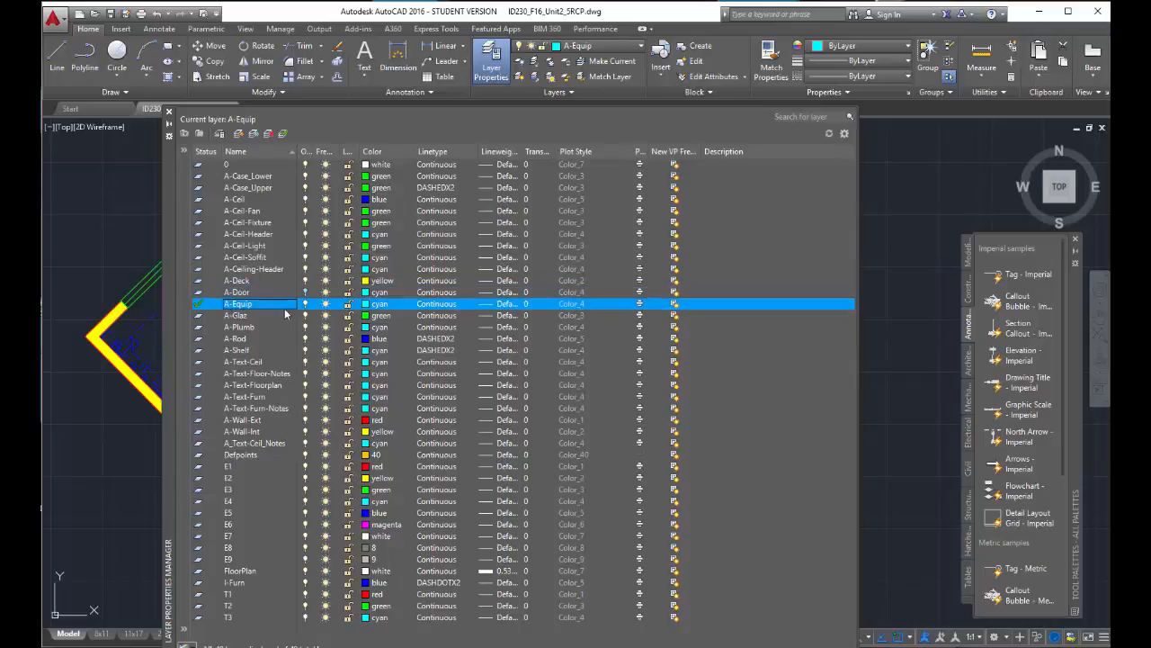
pyautogui.click(306, 282)
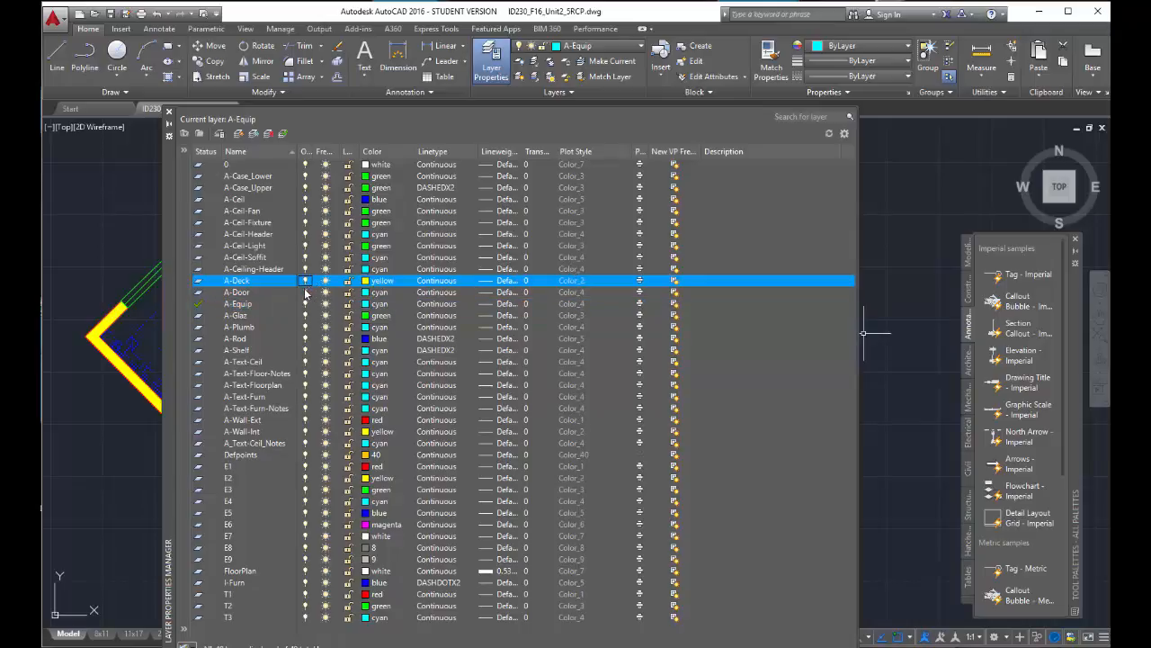
pyautogui.click(308, 292)
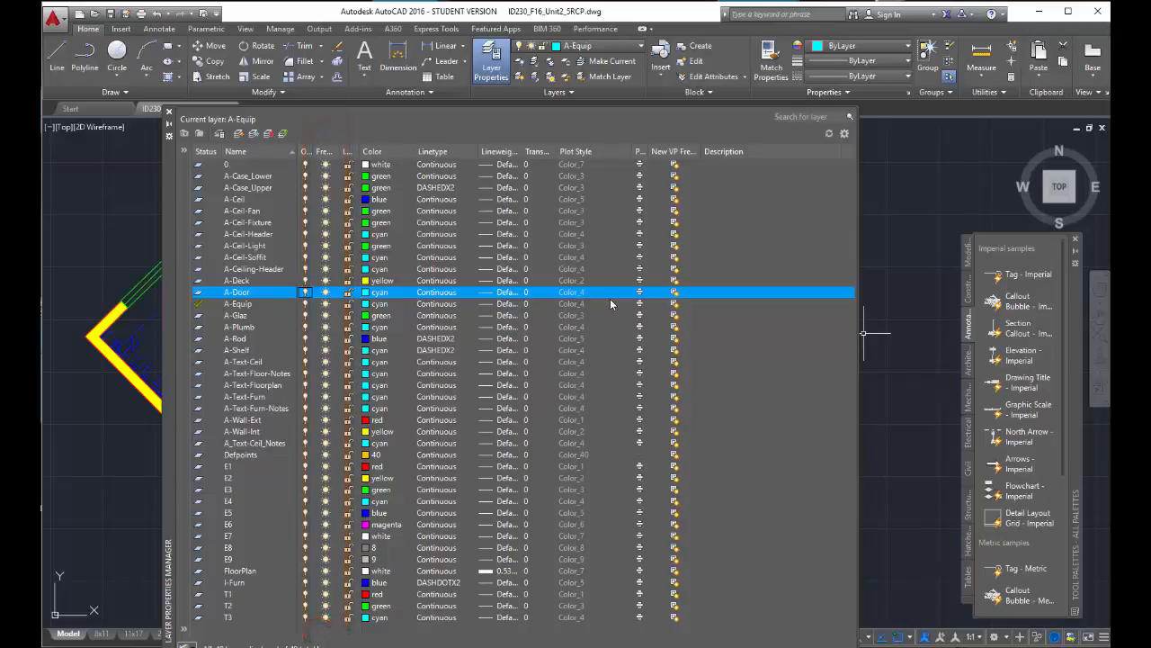
# - Try to freeze the current layer A-Equip, and freeze the A-Door layer instead
pyautogui.click(328, 304)
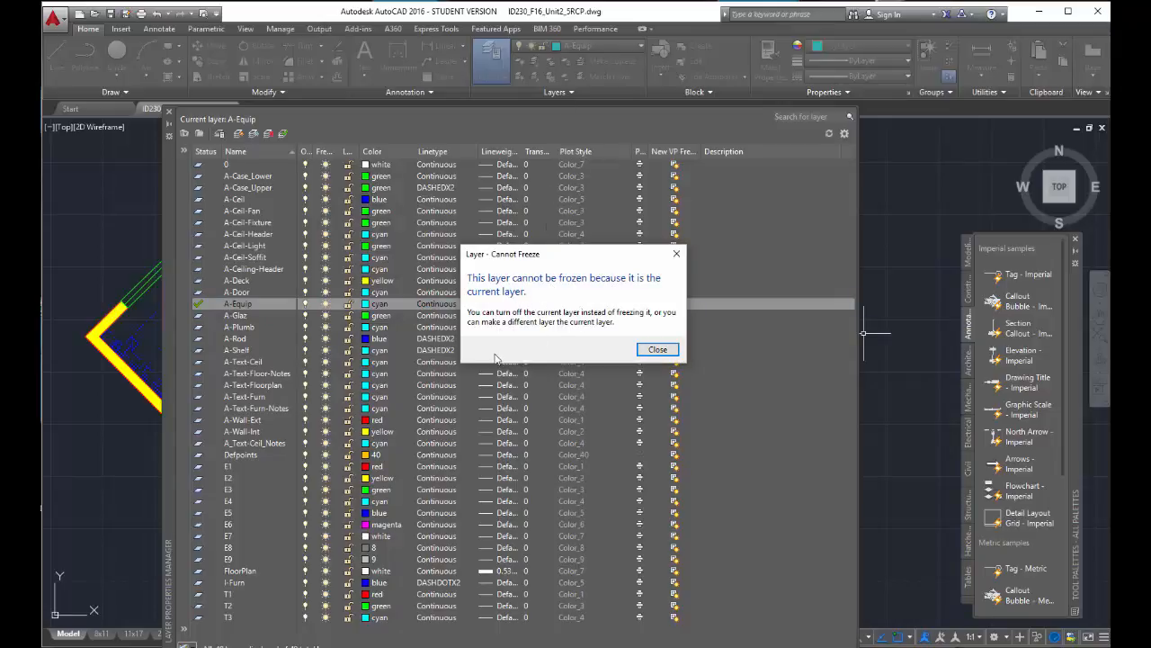
pyautogui.click(660, 350)
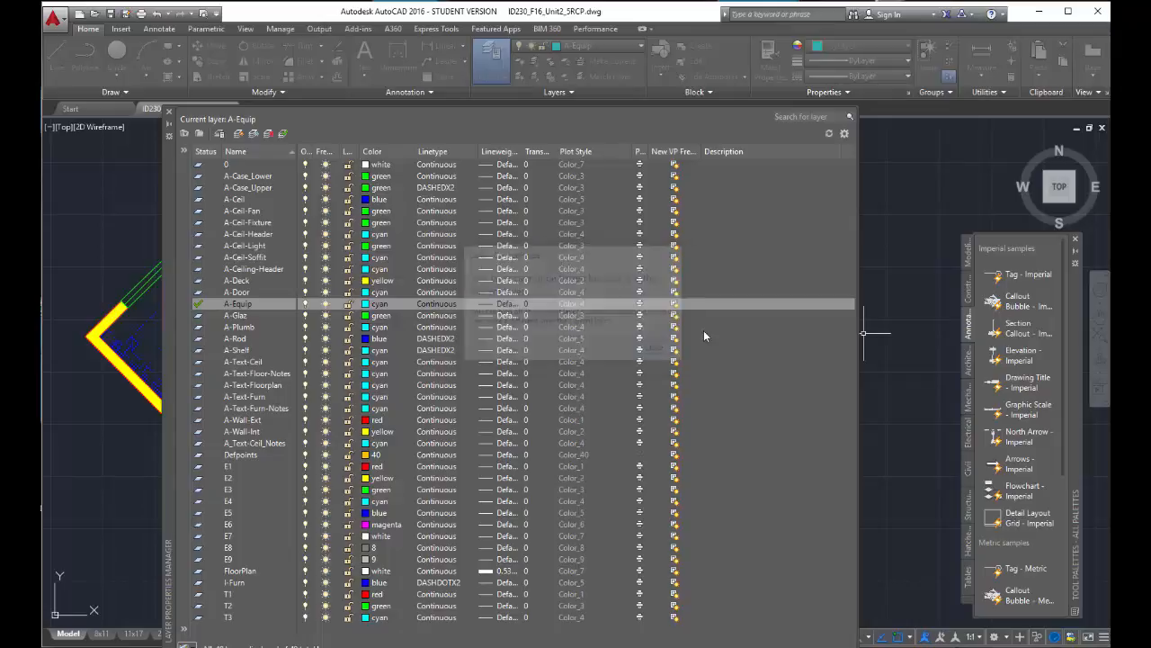
pyautogui.click(324, 293)
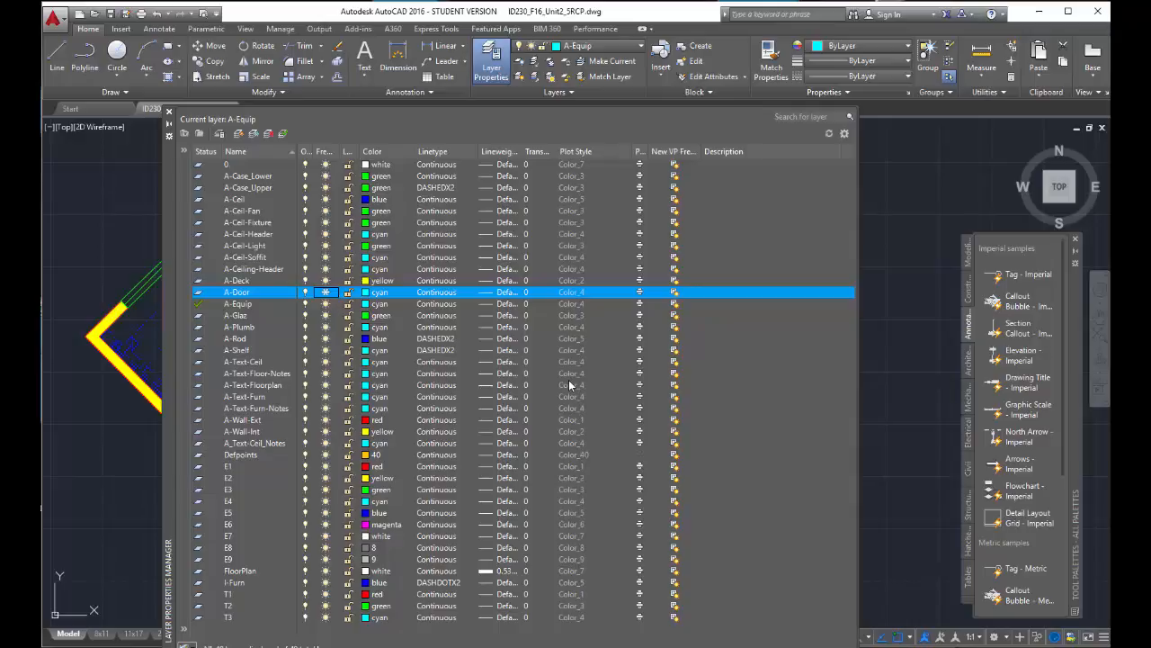
# - Examine the A-Door layer's color choices and the loadable linetypes such as DASHEDX2, without applying a color or linetype
pyautogui.click(366, 293)
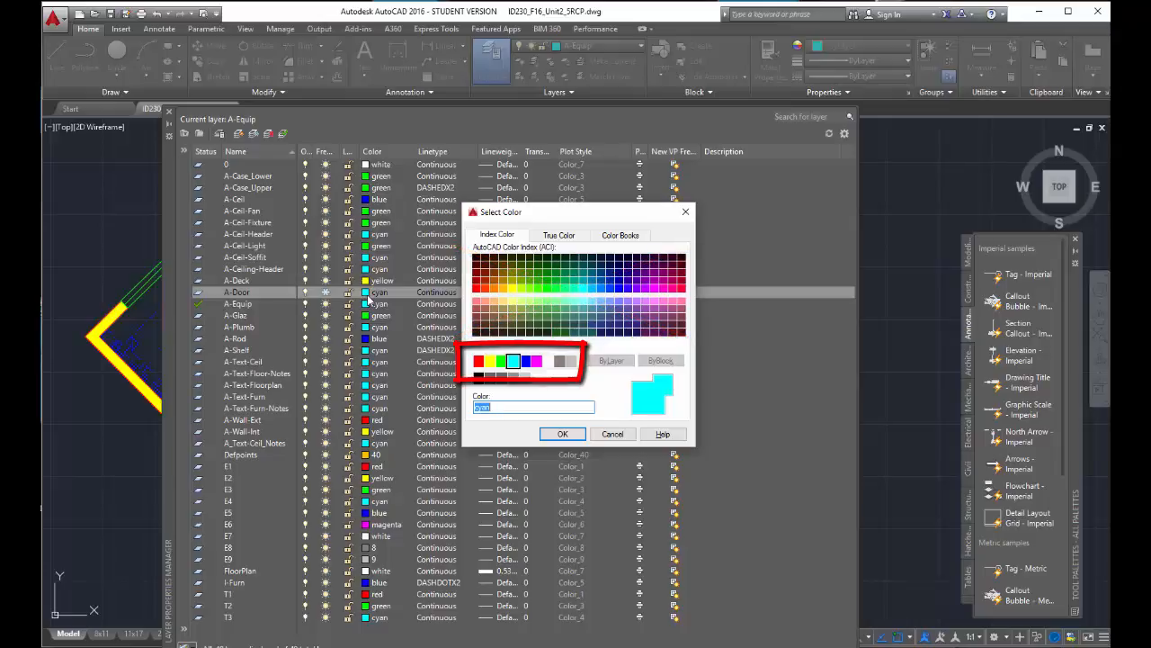
pyautogui.click(612, 434)
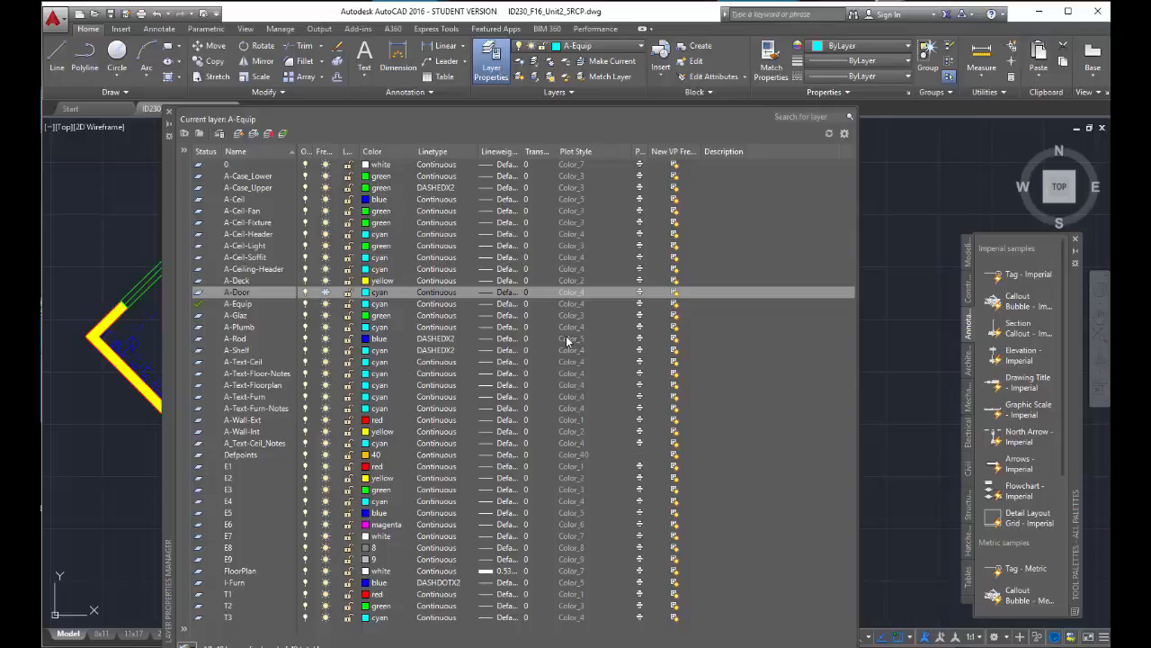
pyautogui.click(458, 299)
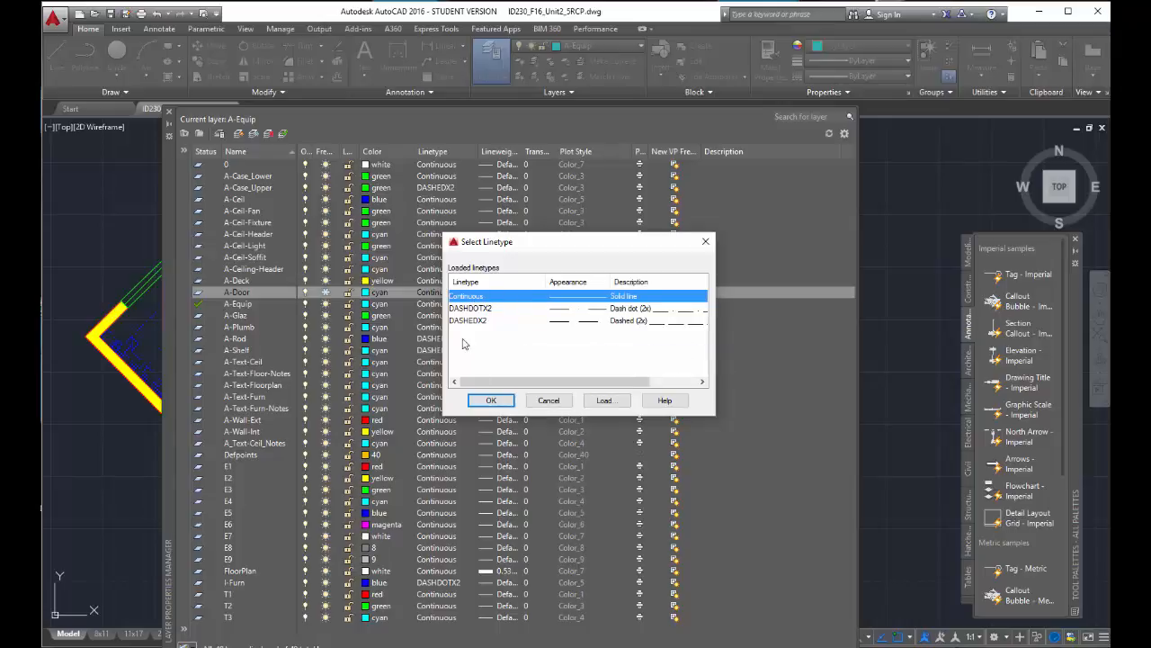
pyautogui.click(602, 401)
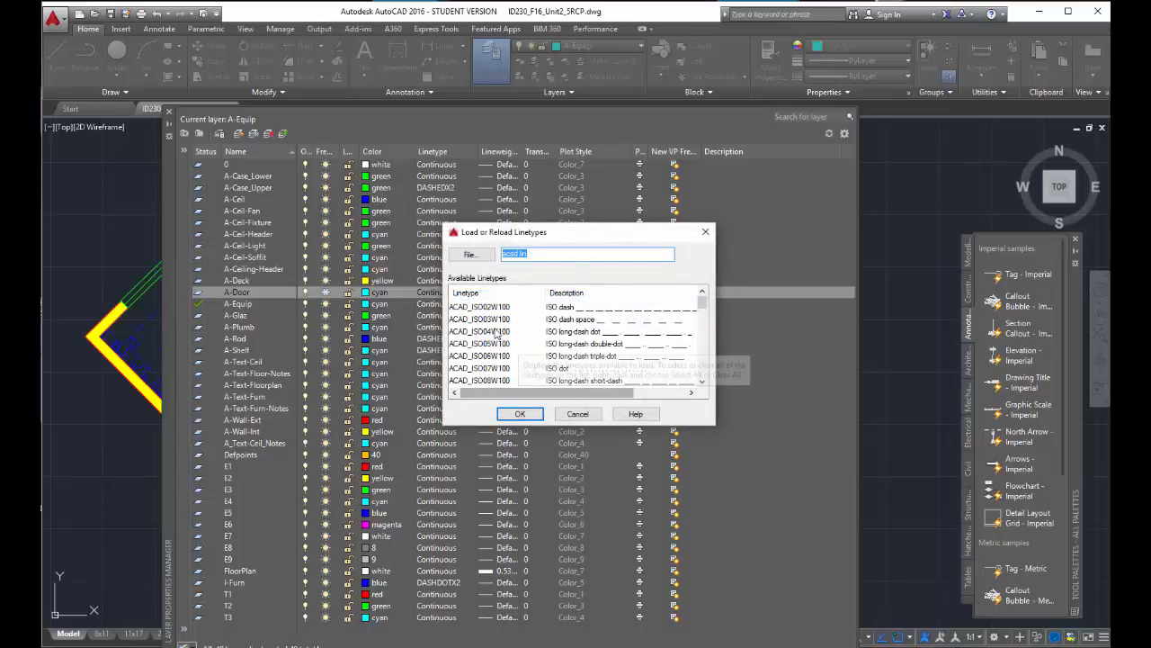
pyautogui.moveTo(705, 309); pyautogui.dragTo(703, 357)
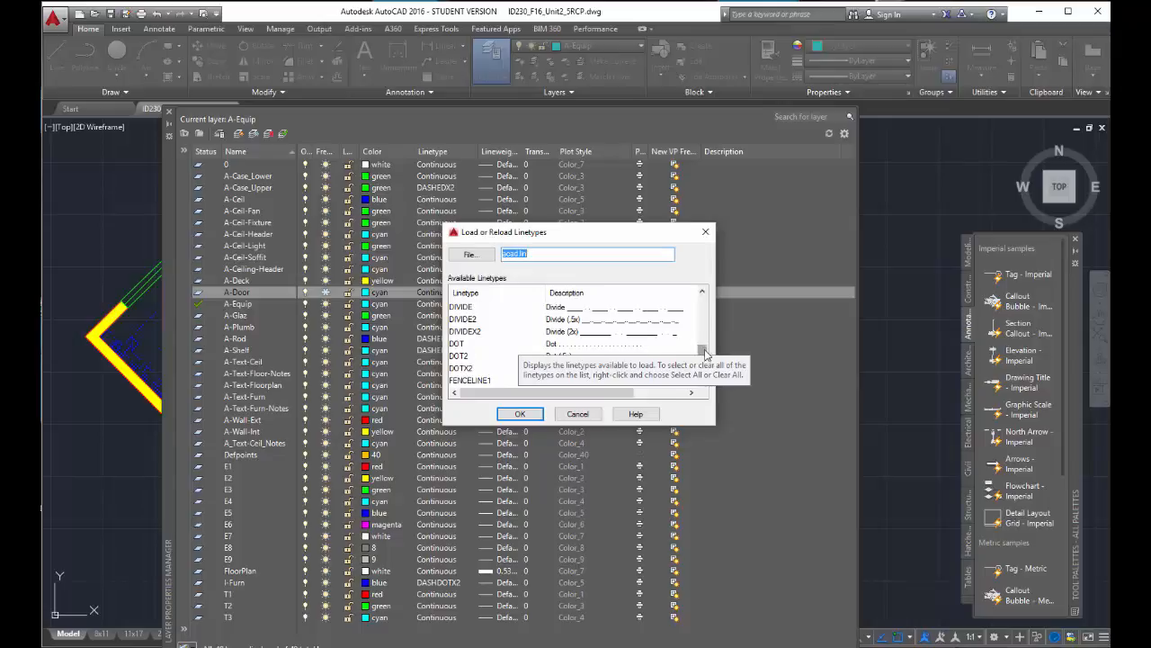
pyautogui.moveTo(705, 354); pyautogui.dragTo(703, 347)
pyautogui.click(467, 320)
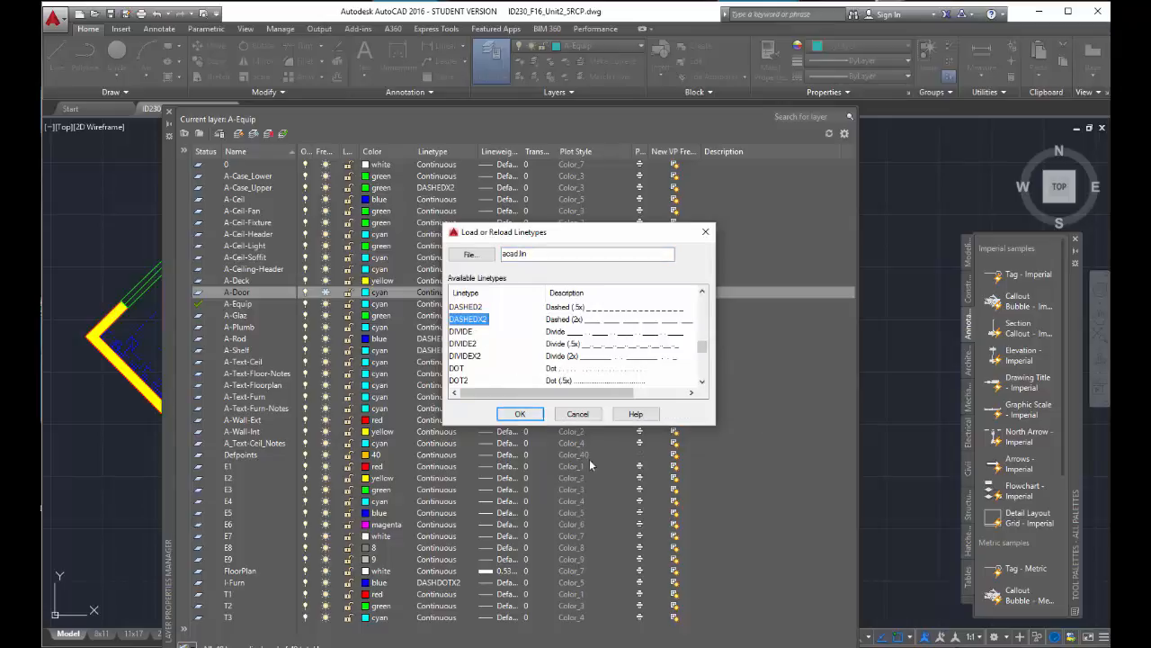
pyautogui.press('Return')
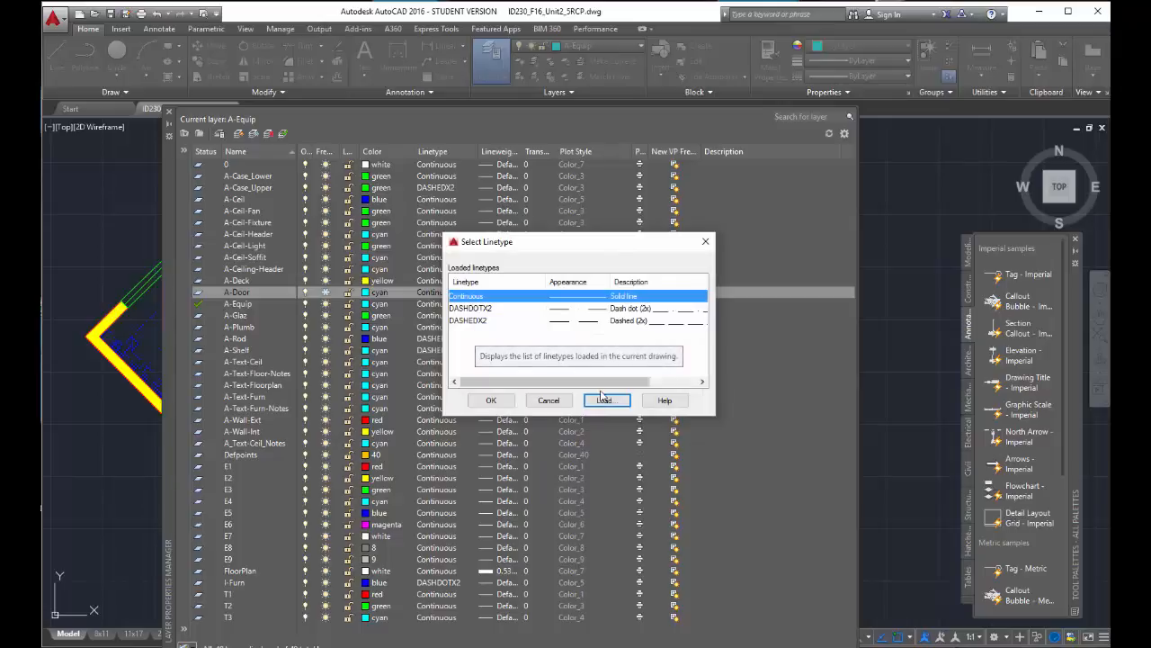
pyautogui.click(552, 398)
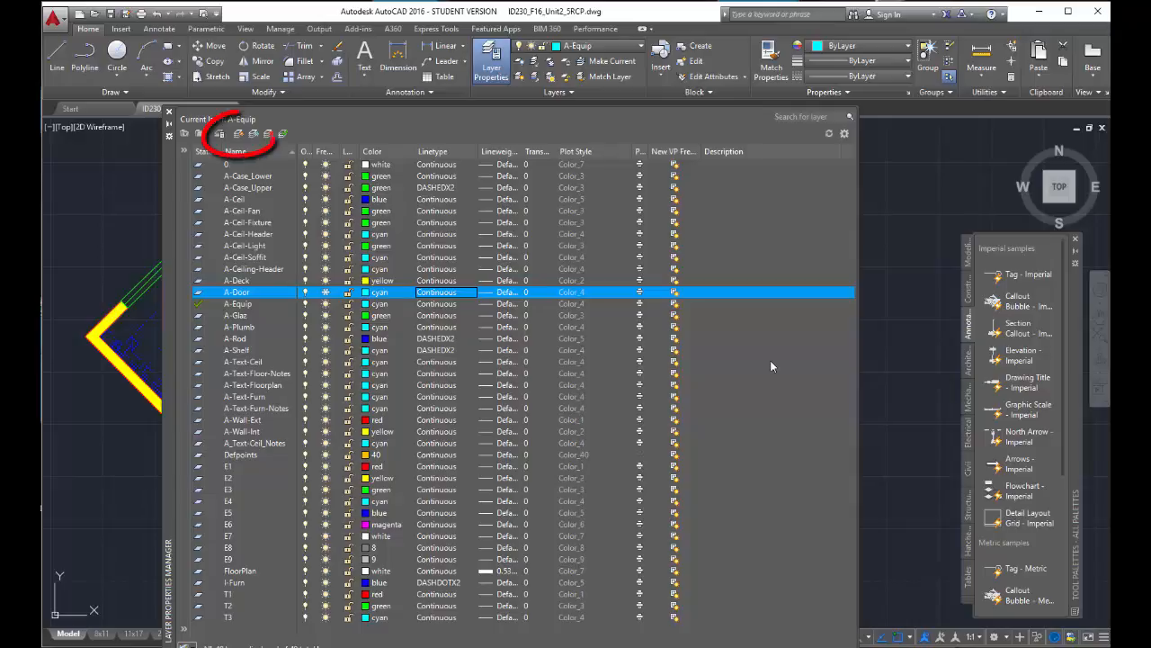
# - Create a new layer based on A-Door, keeping its default name, and try to make it the current layer
pyautogui.click(239, 133)
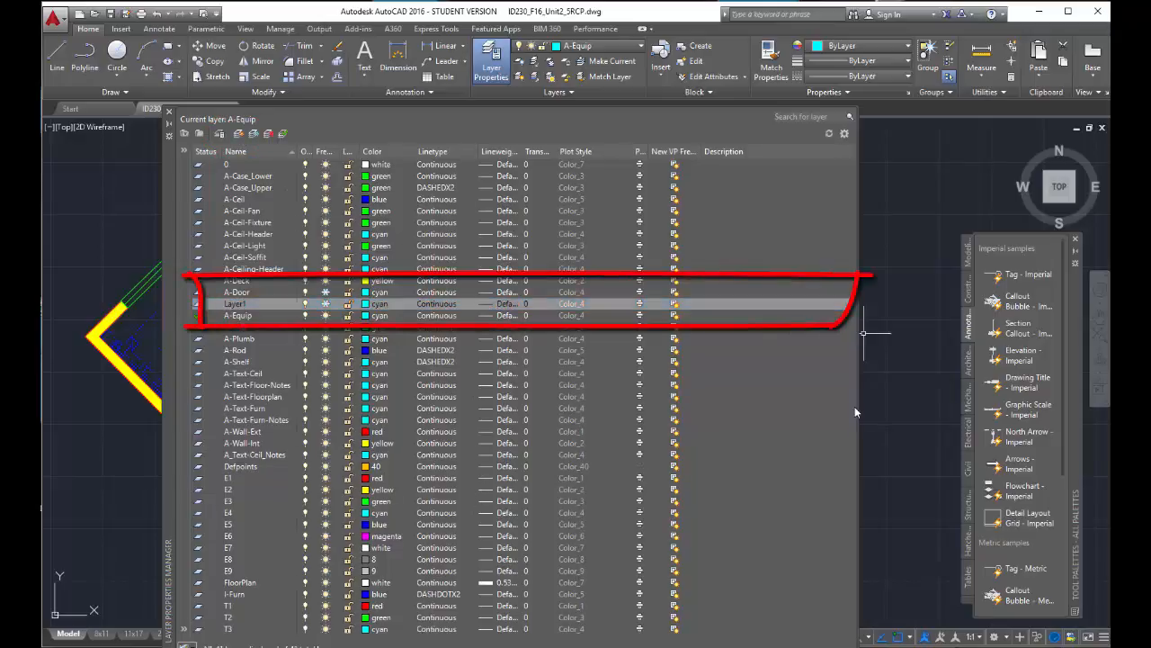
pyautogui.doubleClick(247, 306)
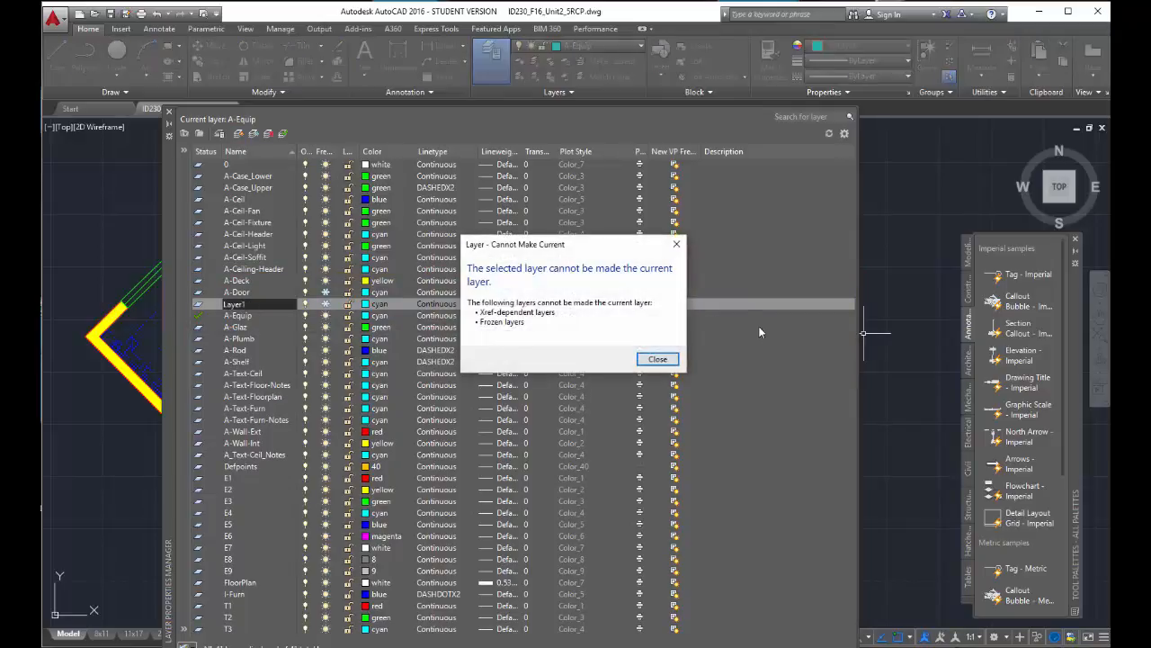
pyautogui.press('Return')
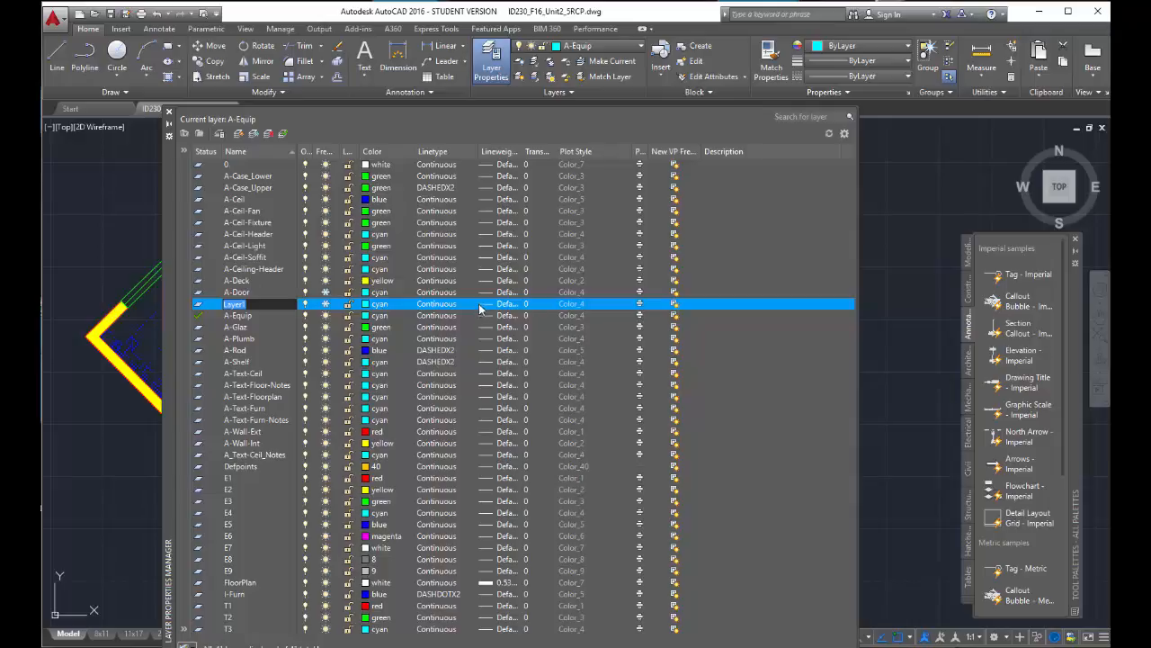
pyautogui.doubleClick(766, 437)
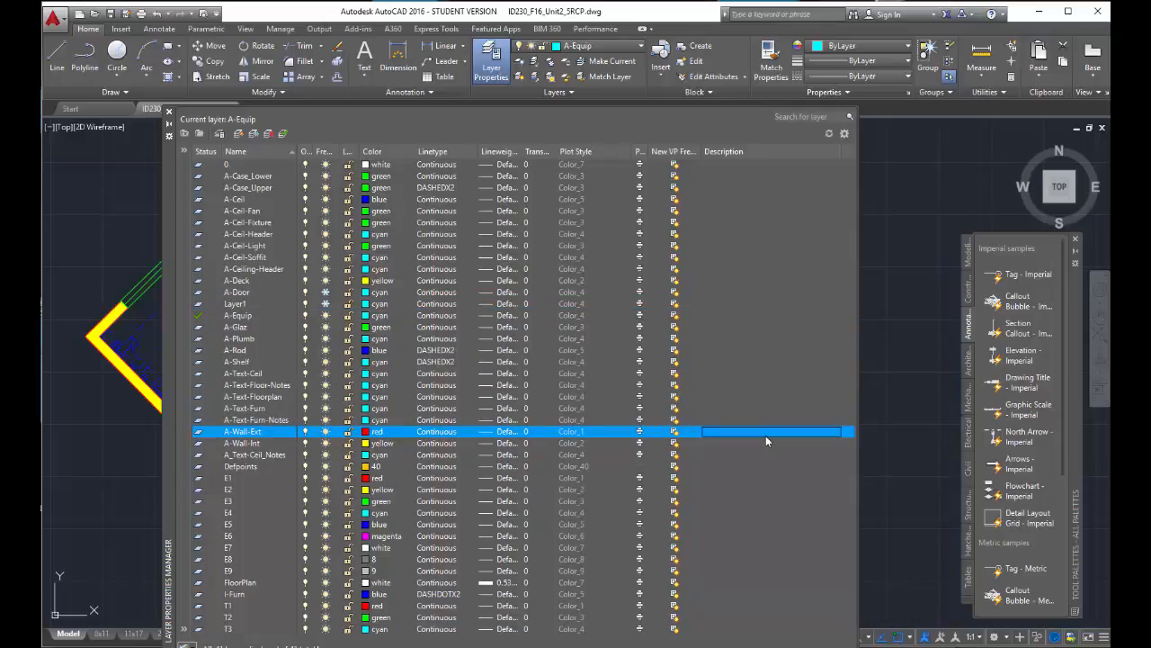
pyautogui.click(168, 112)
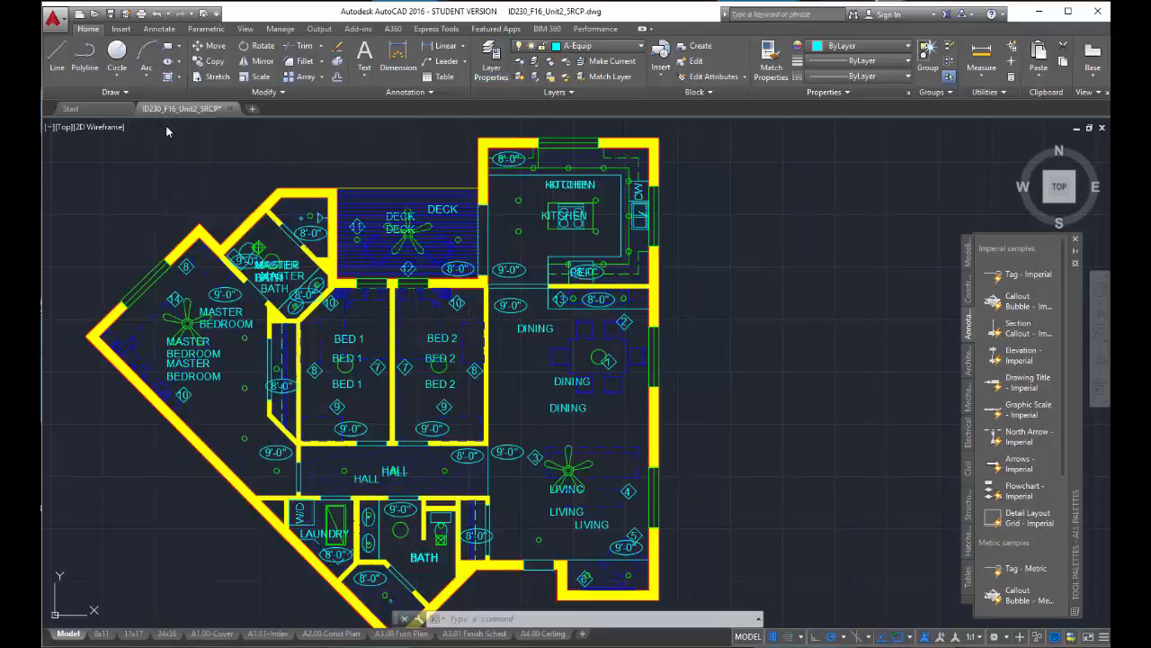
# - Make A-Wall-Int the current layer
pyautogui.click(640, 46)
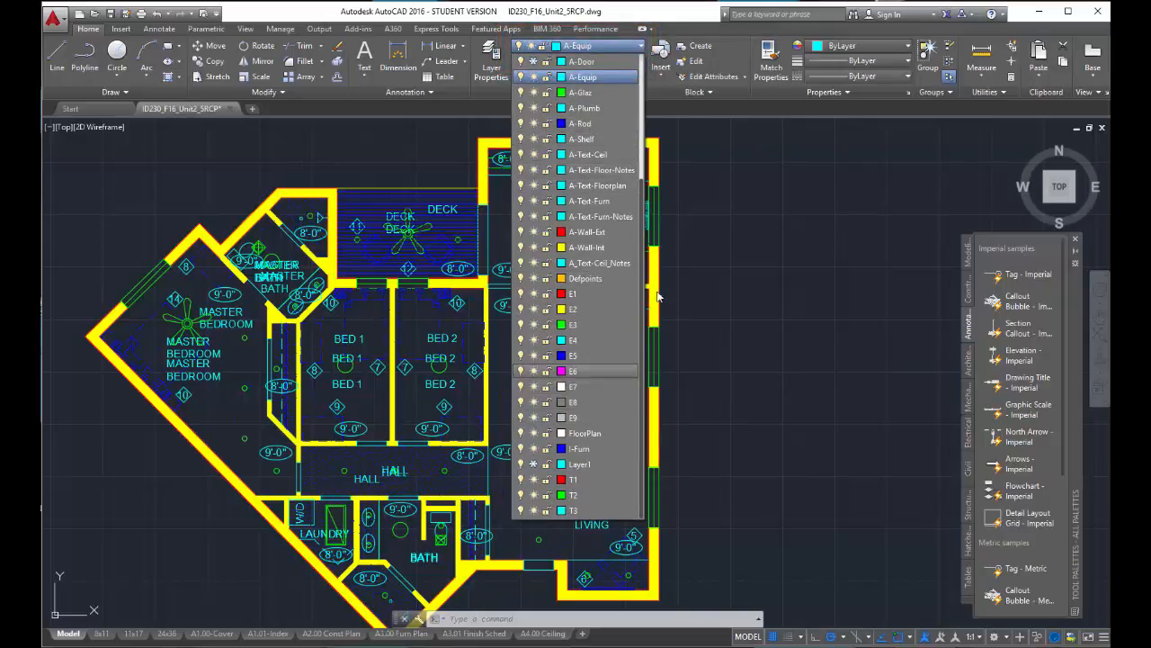
pyautogui.click(587, 247)
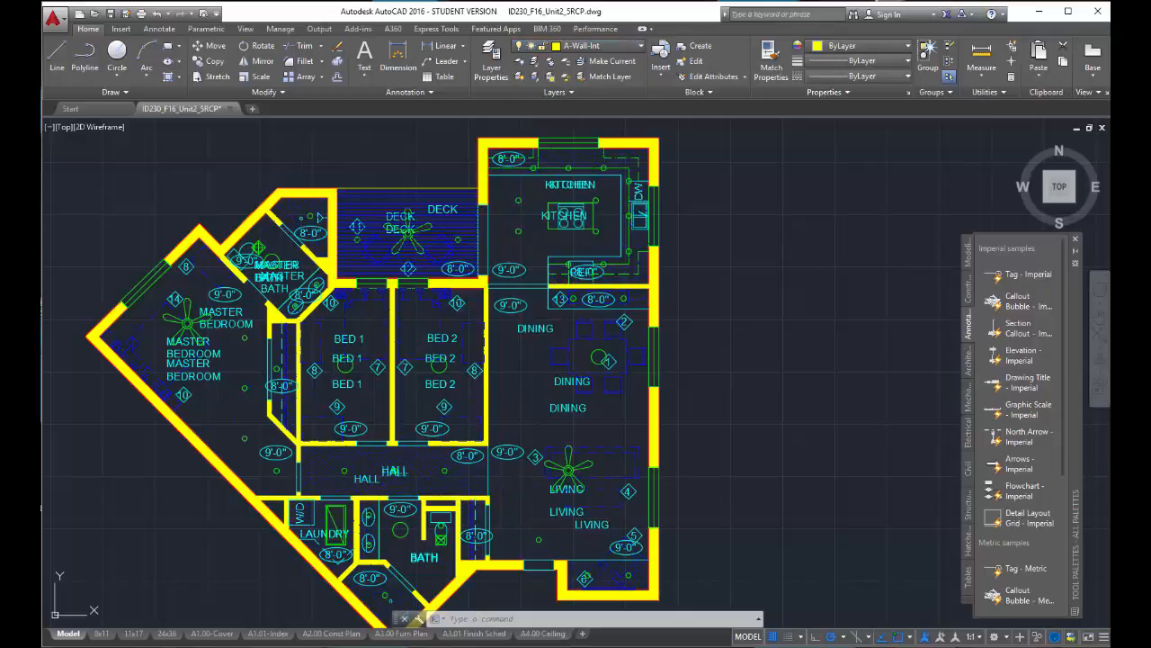
# - Draw a single slanted line in the empty area east of the floor plan
pyautogui.click(56, 58)
pyautogui.click(740, 214)
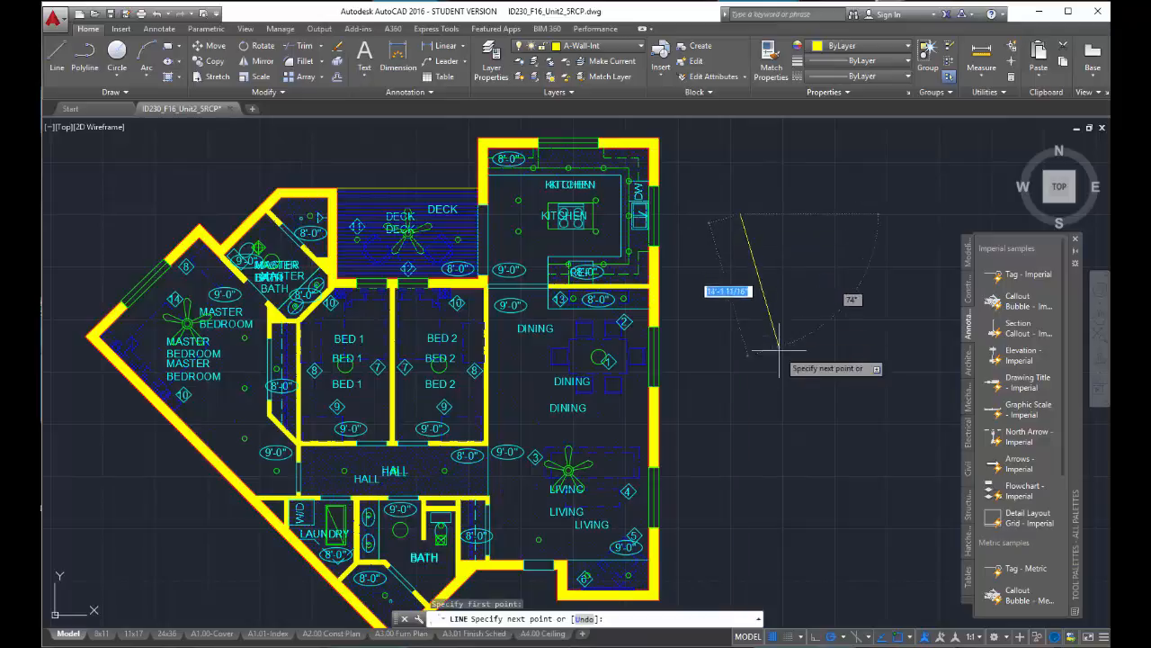
pyautogui.click(784, 381)
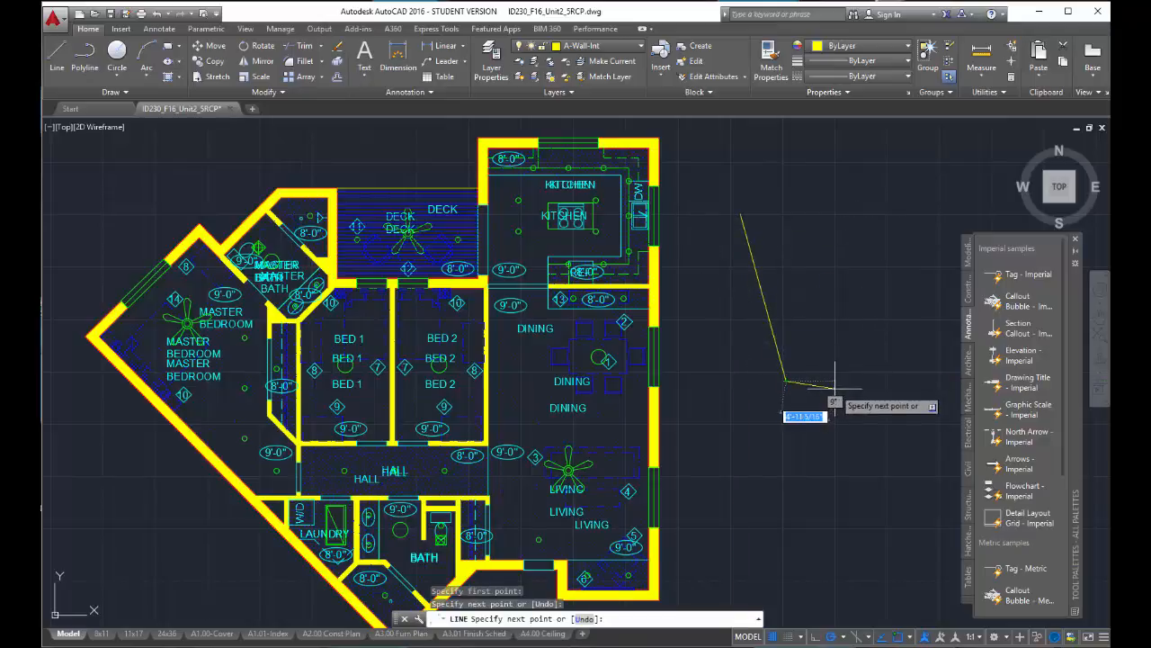
pyautogui.press('Return')
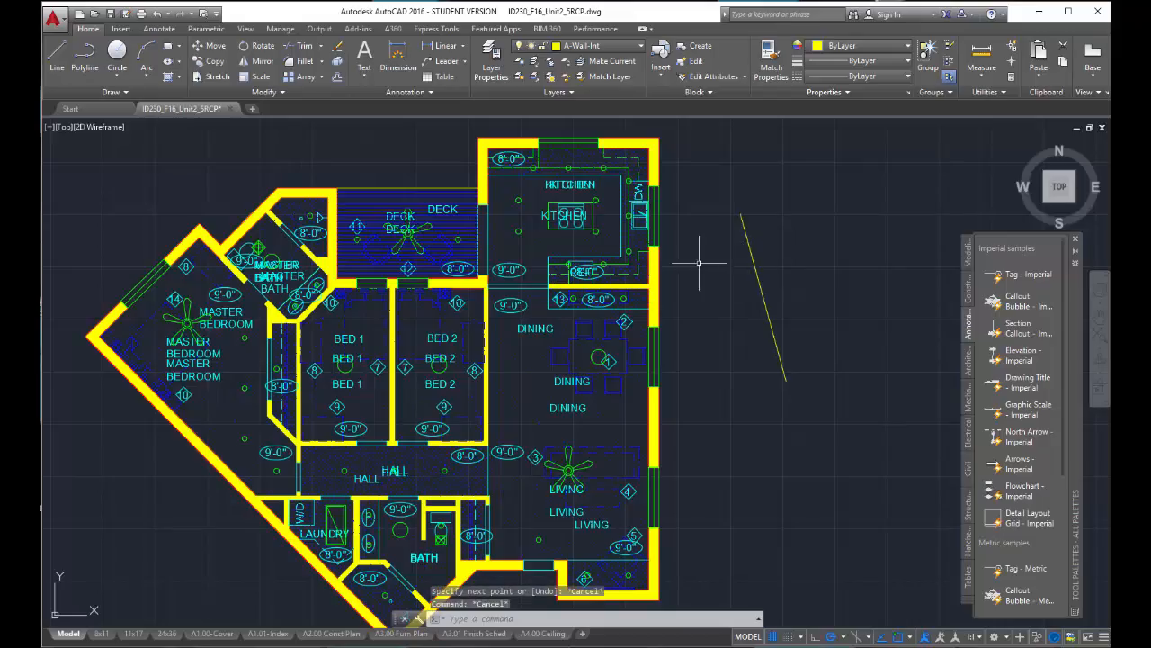
# - Freeze the I-Furn layer by picking a dining chair, thaw it in the layer properties, and collapse the layer manager
pyautogui.click(552, 61)
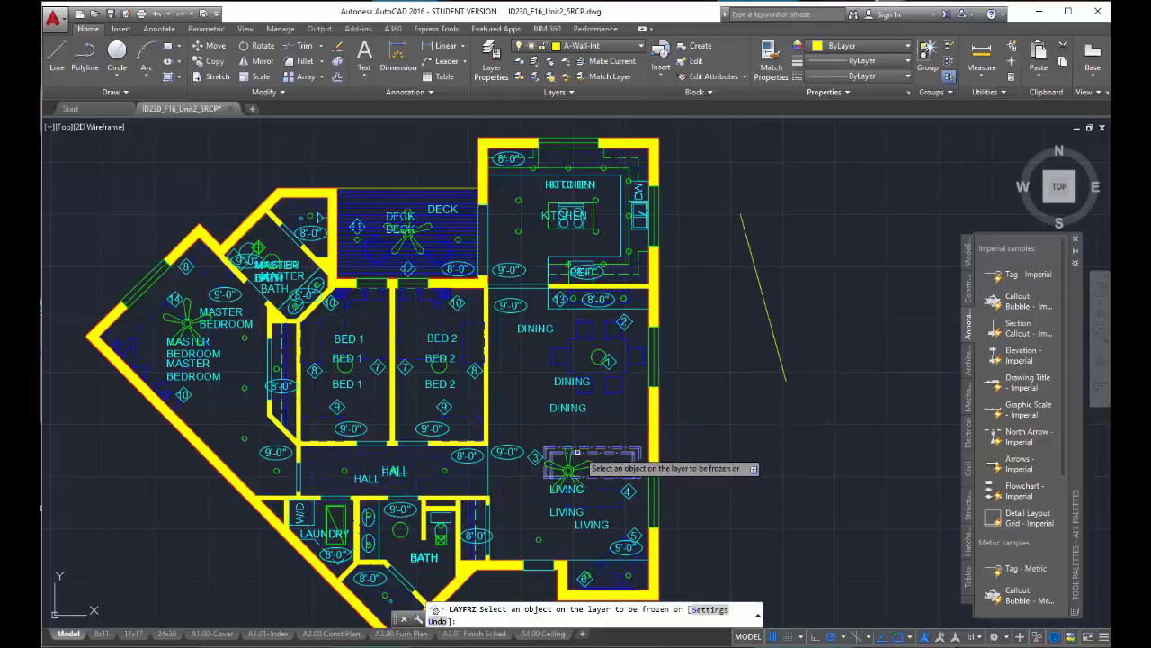
pyautogui.click(613, 390)
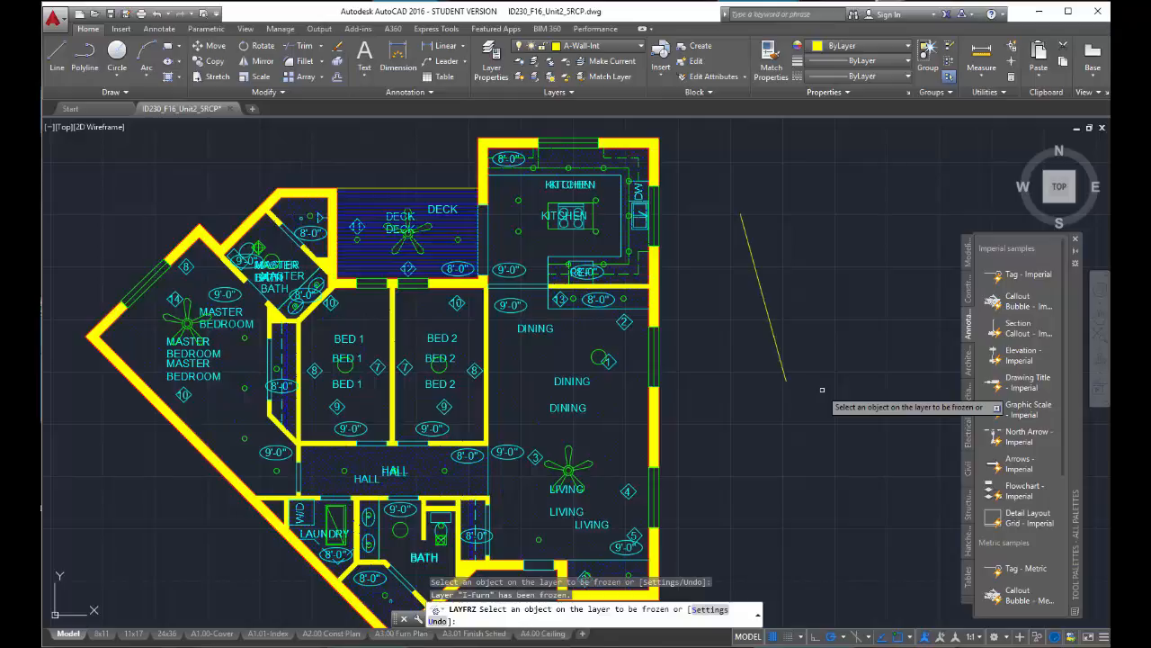
pyautogui.click(492, 54)
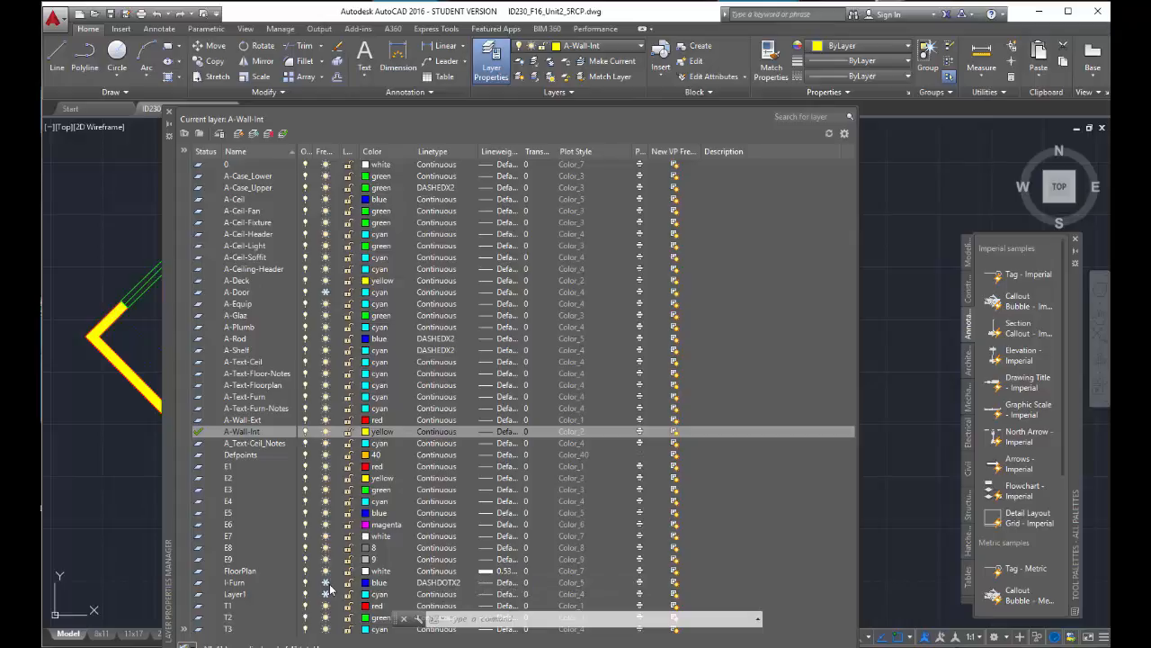
pyautogui.click(467, 581)
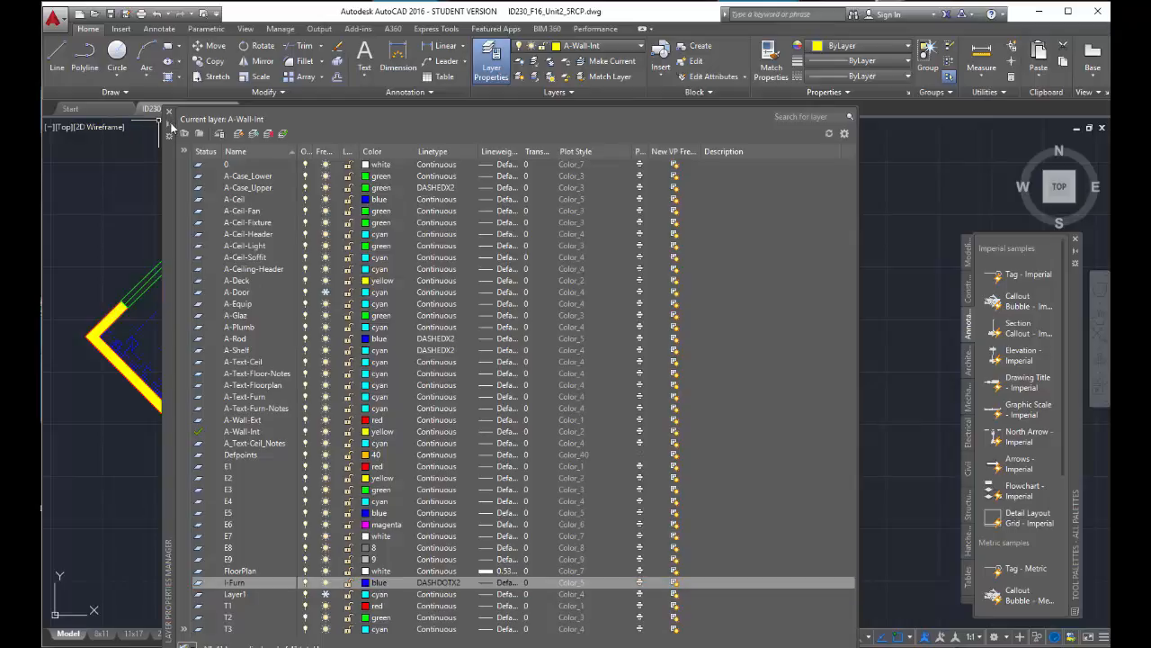
pyautogui.click(169, 124)
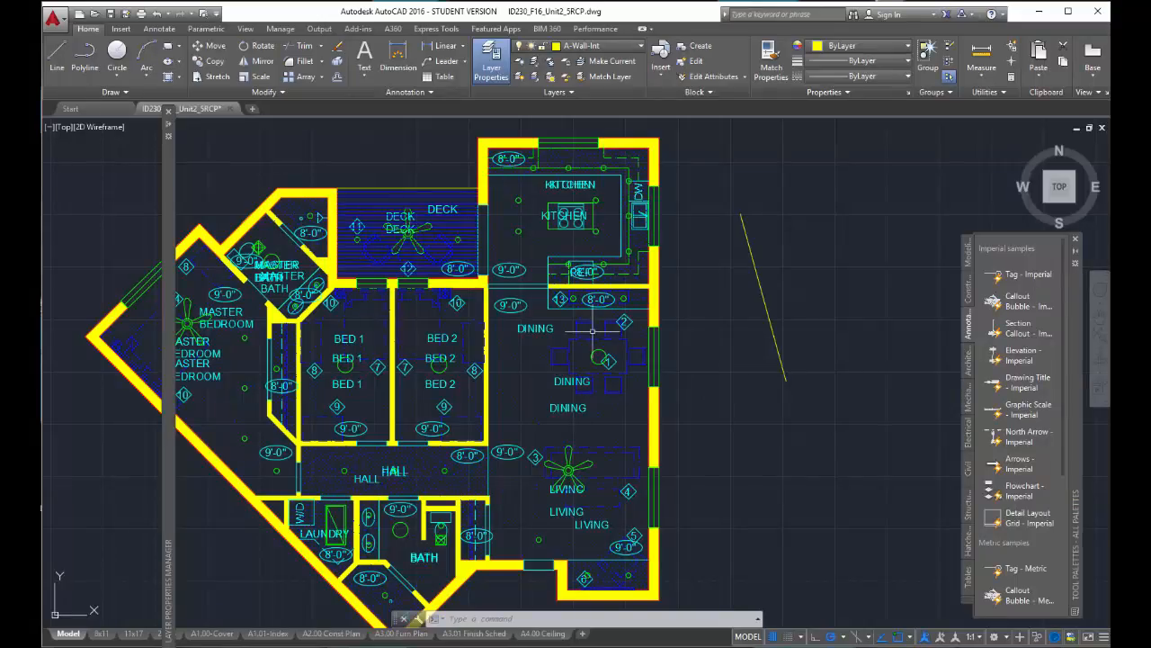
# - Freeze the furniture layer by picking a dining chair, and thaw all layers in the drawing
pyautogui.click(546, 77)
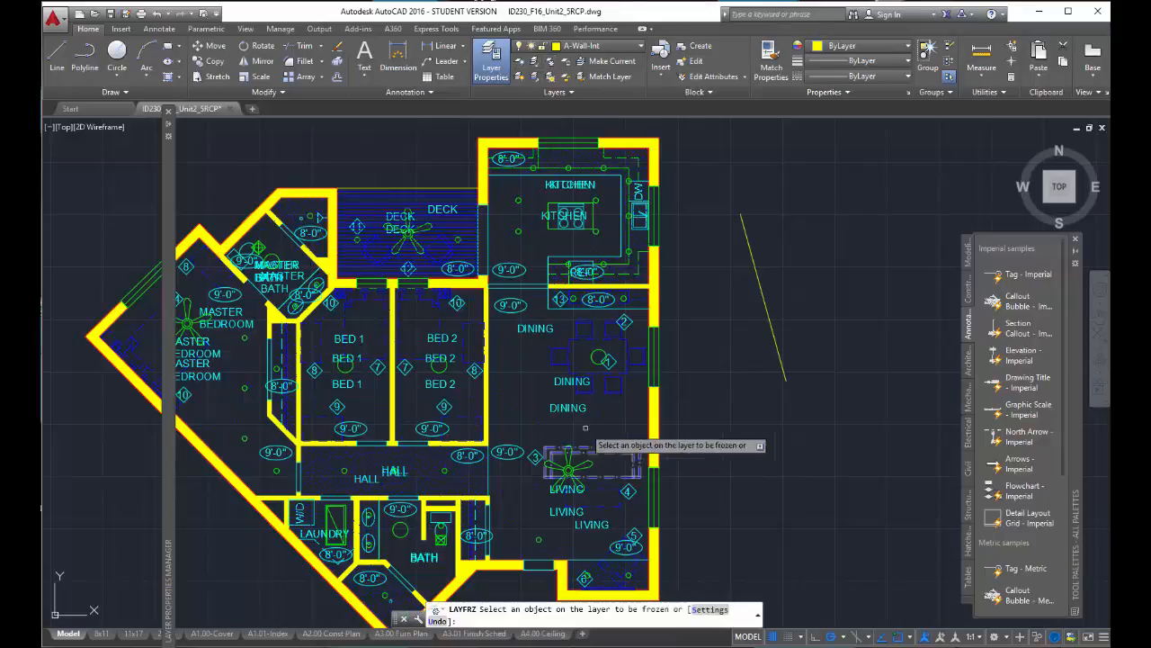
pyautogui.click(589, 389)
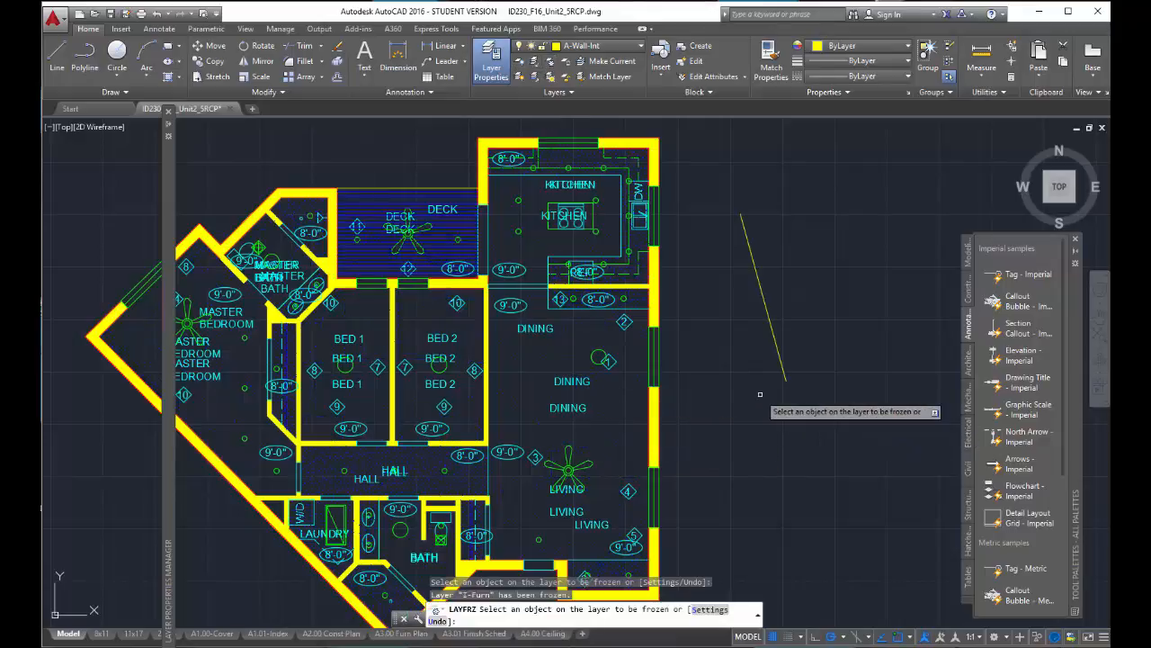
pyautogui.press('Escape')
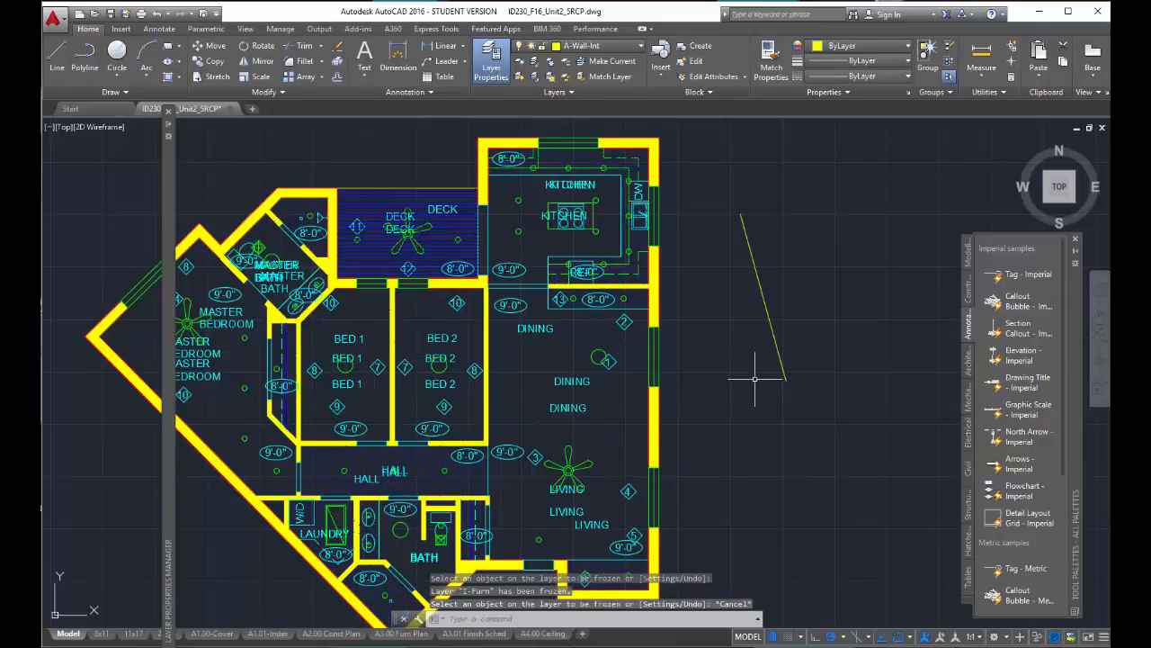
pyautogui.click(552, 77)
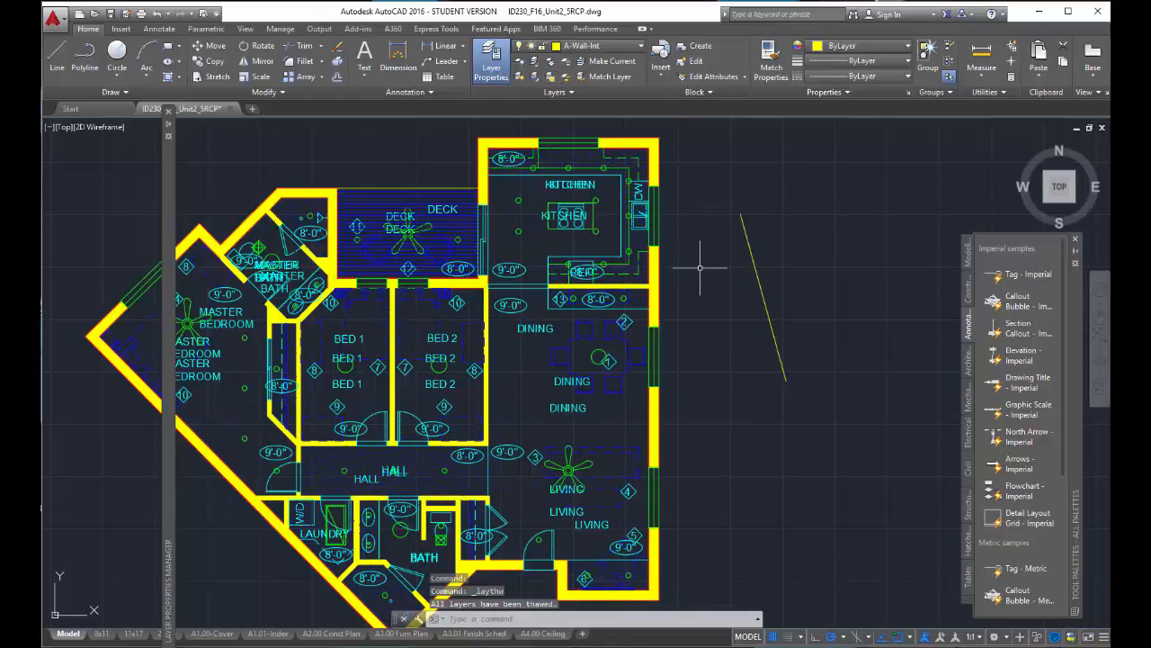
# - Turn off the furniture layer by picking a dining chair, and turn all layers back on
pyautogui.click(522, 70)
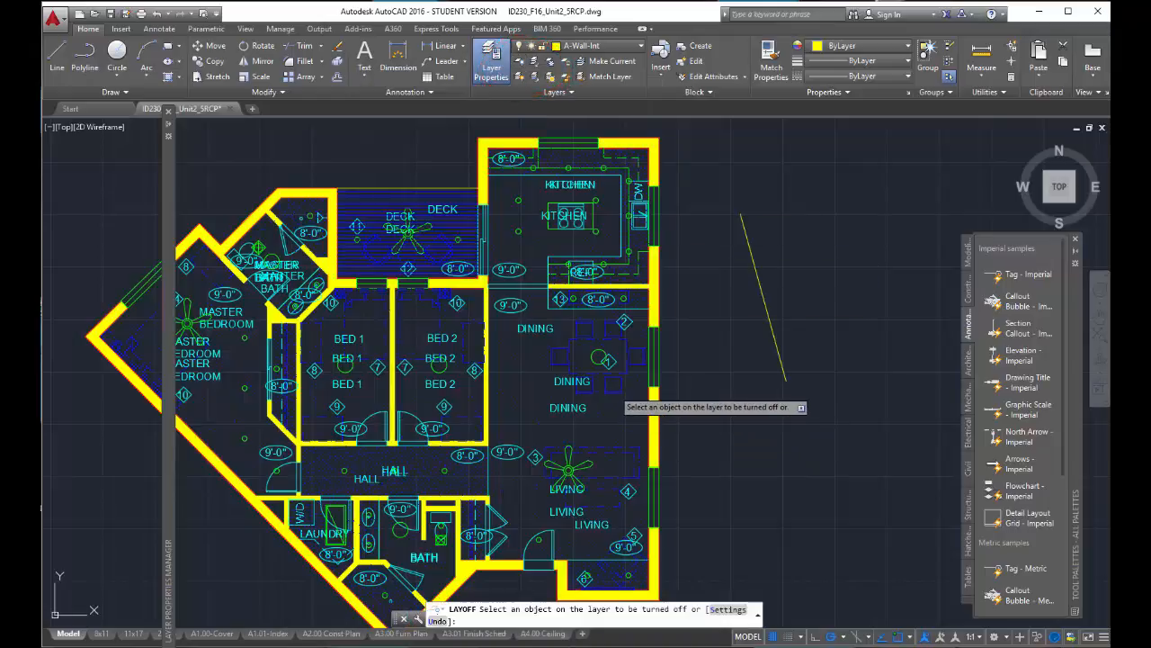
pyautogui.click(608, 394)
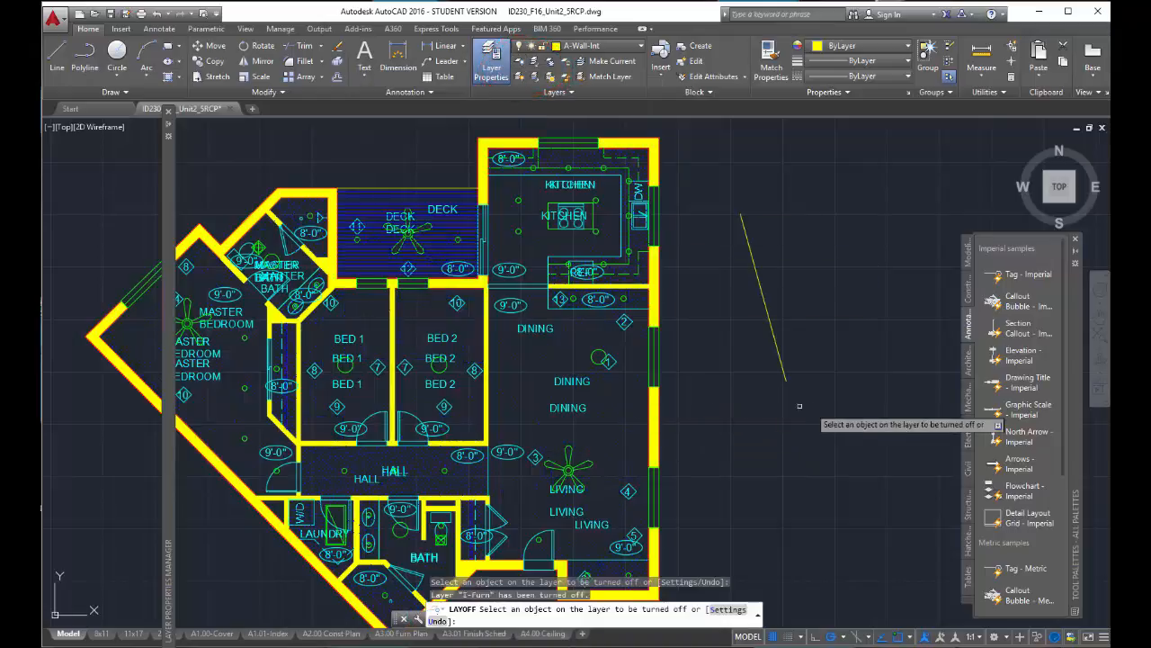
pyautogui.click(520, 77)
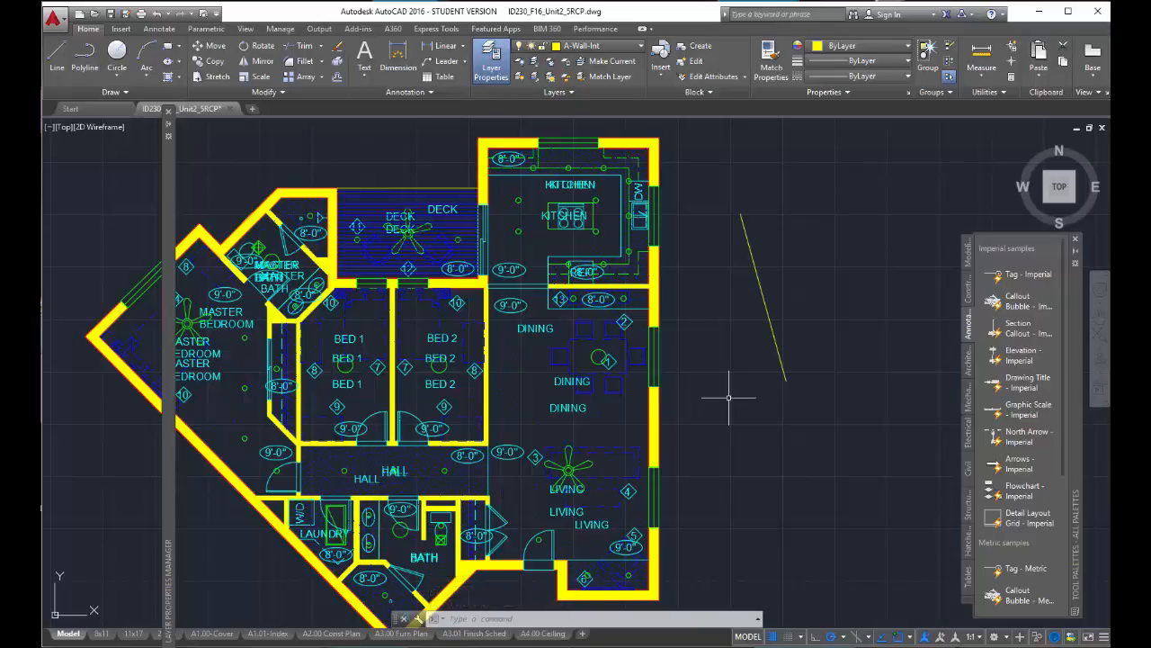
# - Isolate the furniture layer by selecting a dining chair, and unisolate to restore the hidden layers
pyautogui.click(536, 63)
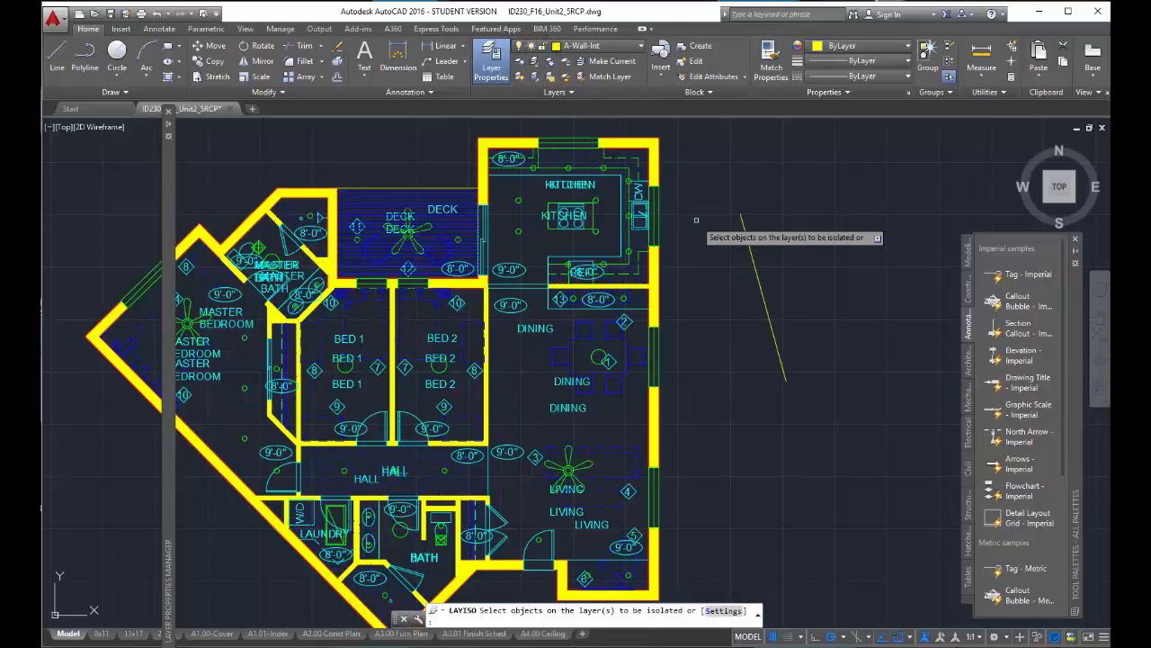
pyautogui.click(618, 392)
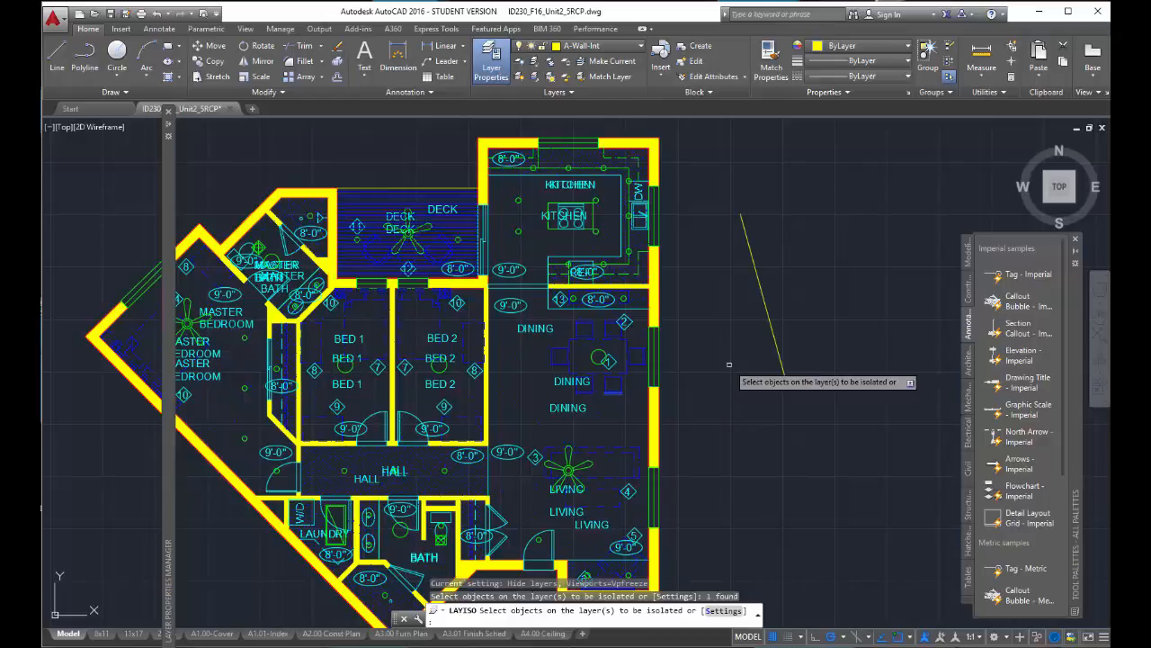
pyautogui.press('Return')
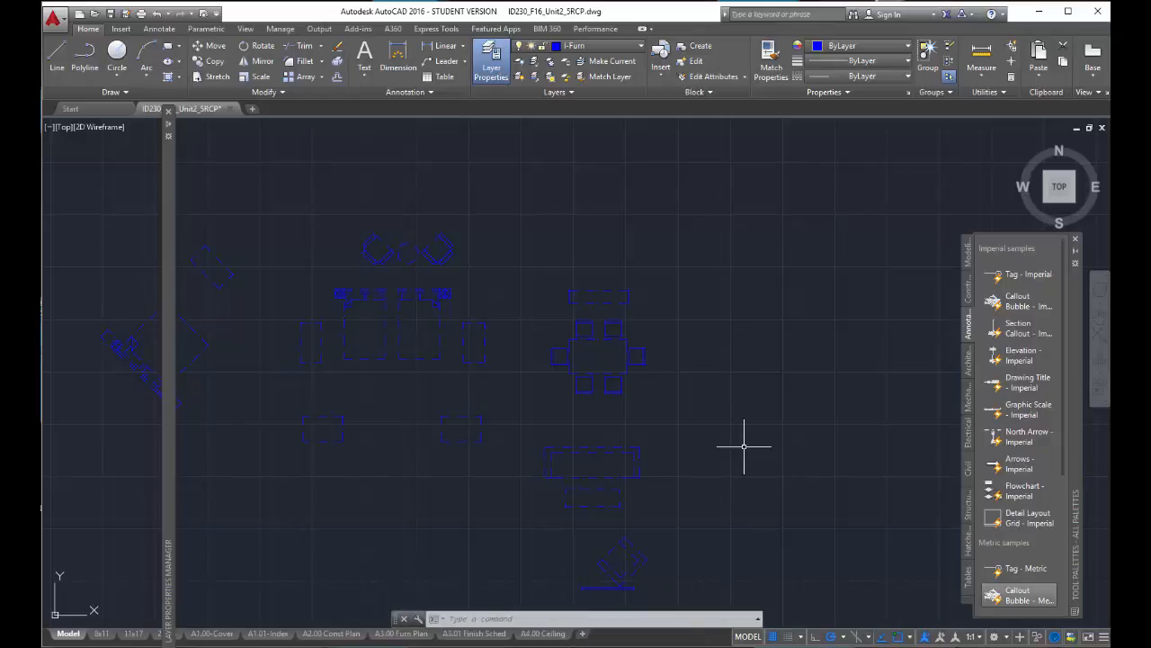
pyautogui.click(534, 78)
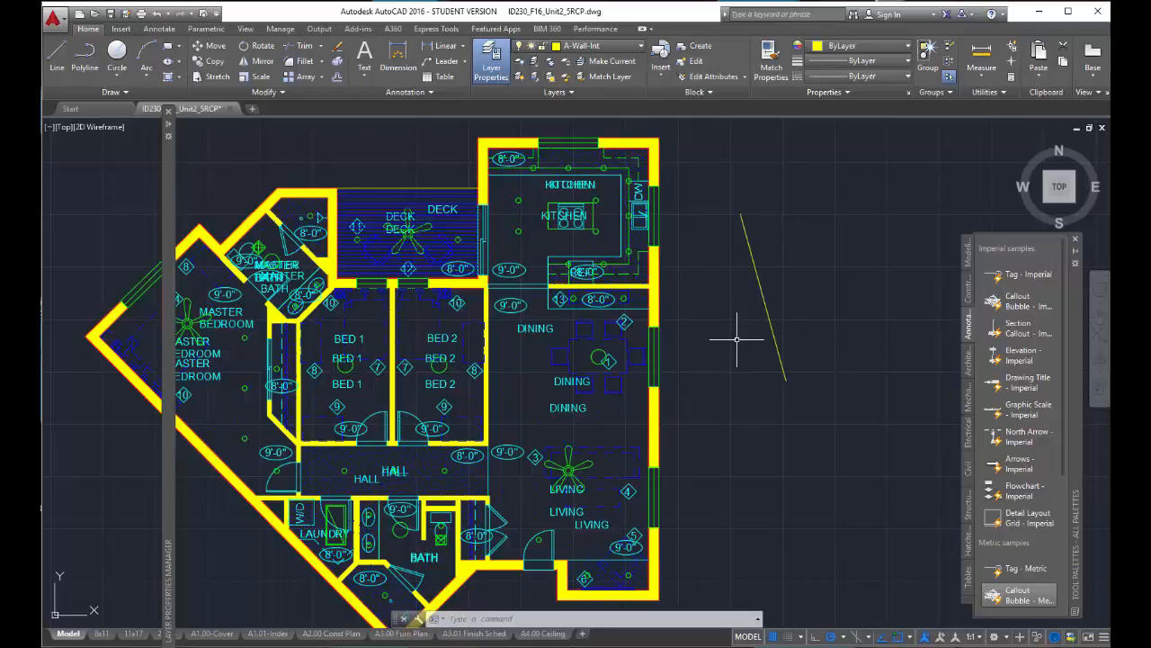
pyautogui.click(642, 47)
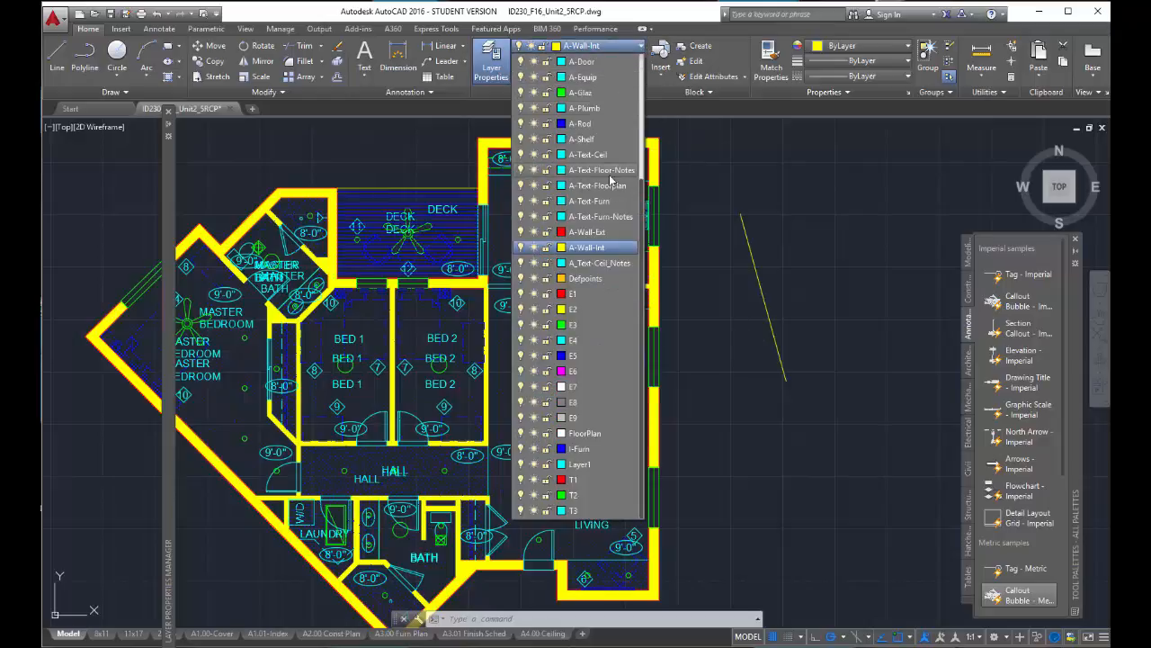
pyautogui.moveTo(642, 205); pyautogui.dragTo(641, 115)
pyautogui.scroll(-4, 635, 306)
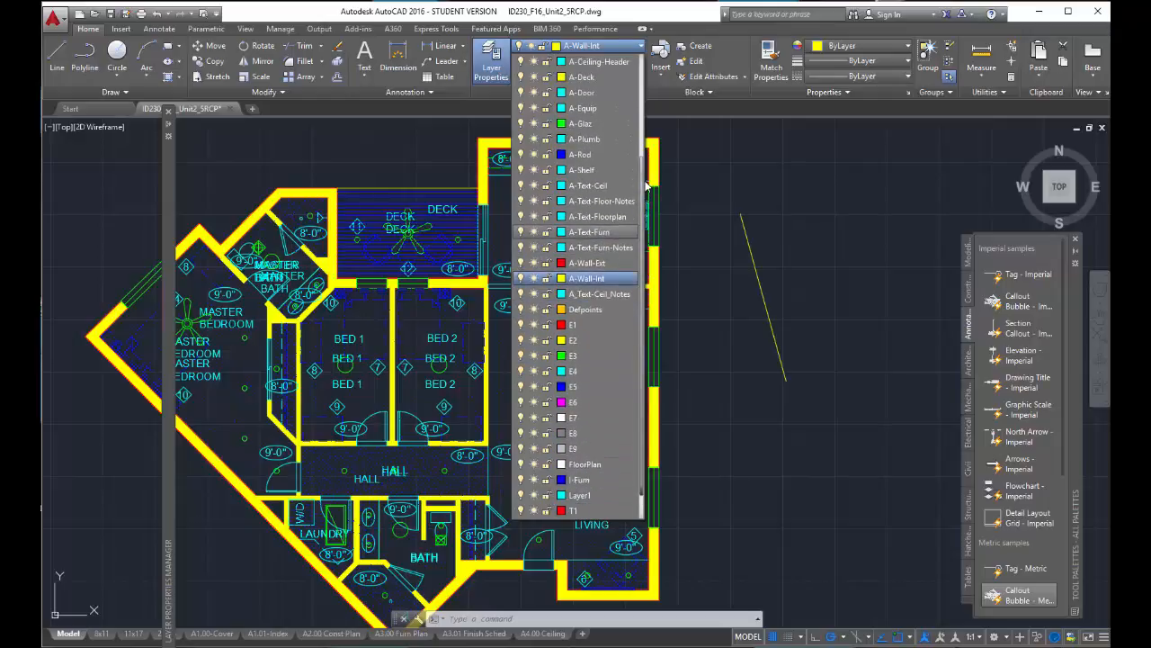
pyautogui.click(755, 461)
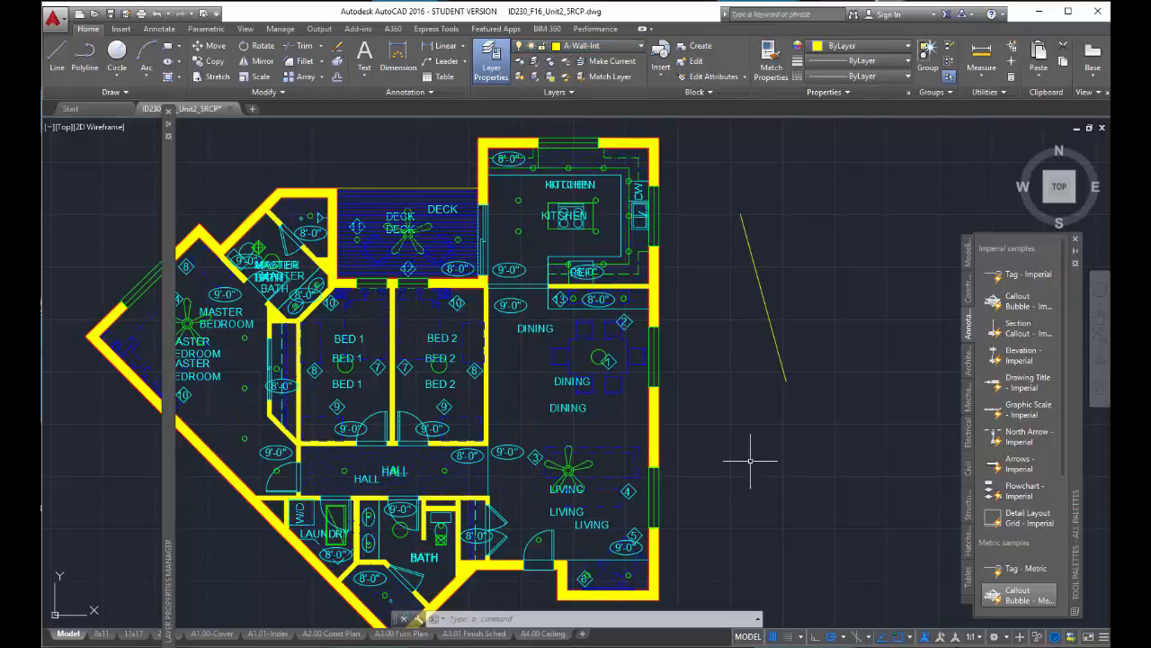
# - Make I-Furn the current layer by matching it to a selected dining chair
pyautogui.click(621, 393)
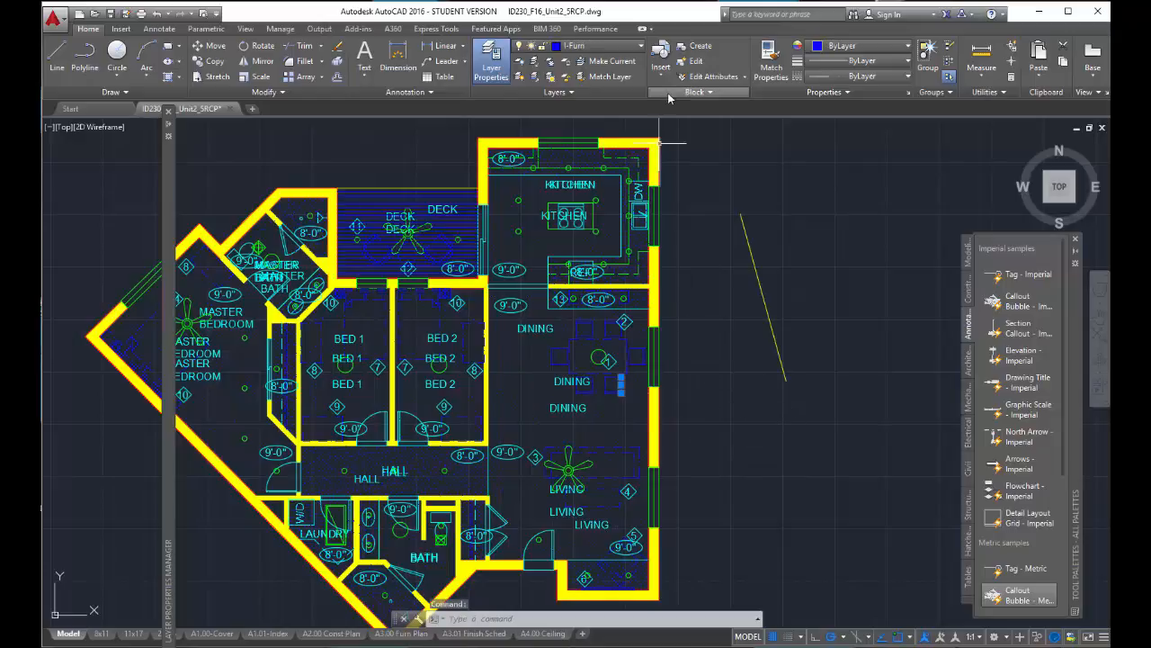
pyautogui.click(611, 63)
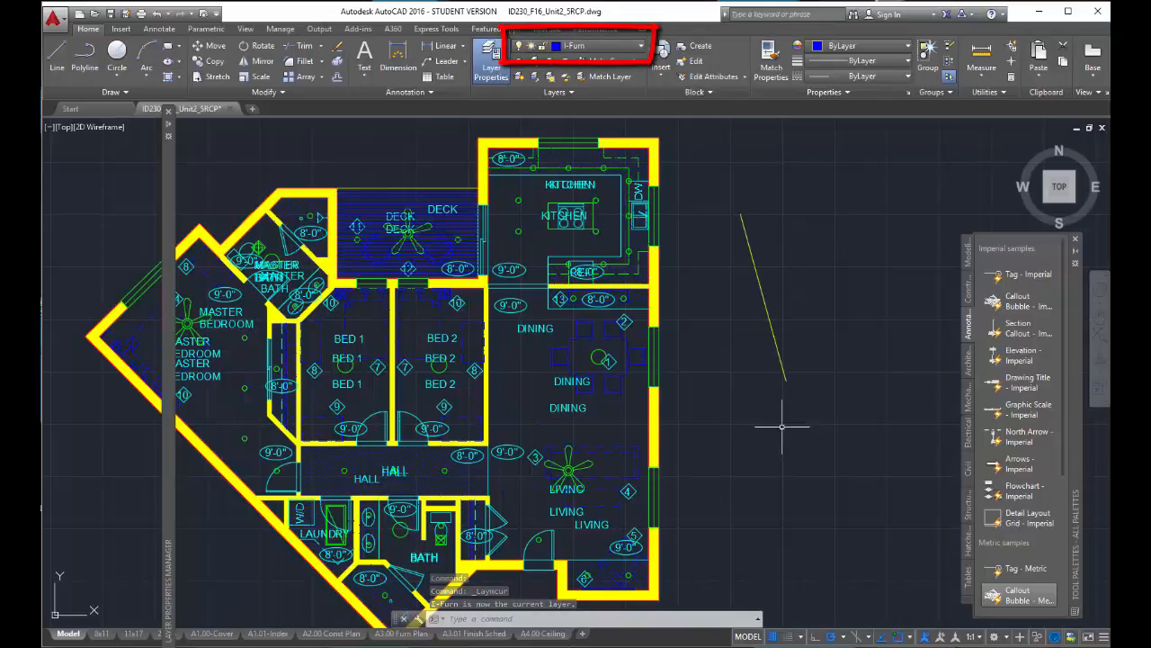
pyautogui.press('Escape')
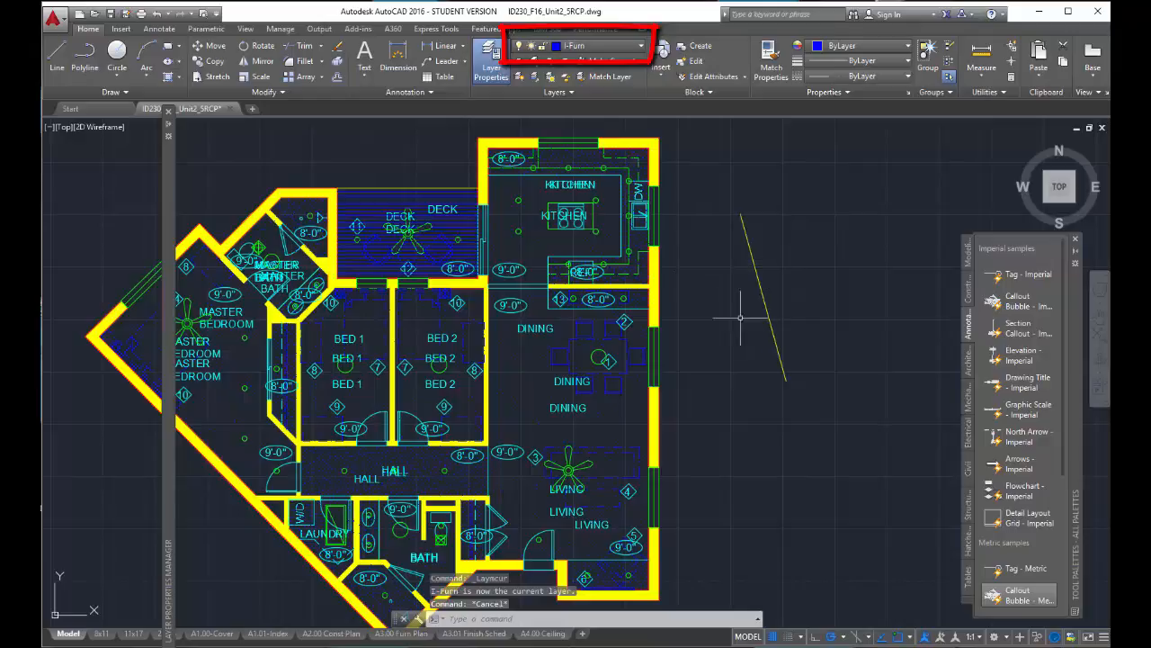
# - Draw a nearly vertical line between the floor plan and the slanted yellow line, and select it to check its layer
pyautogui.click(57, 56)
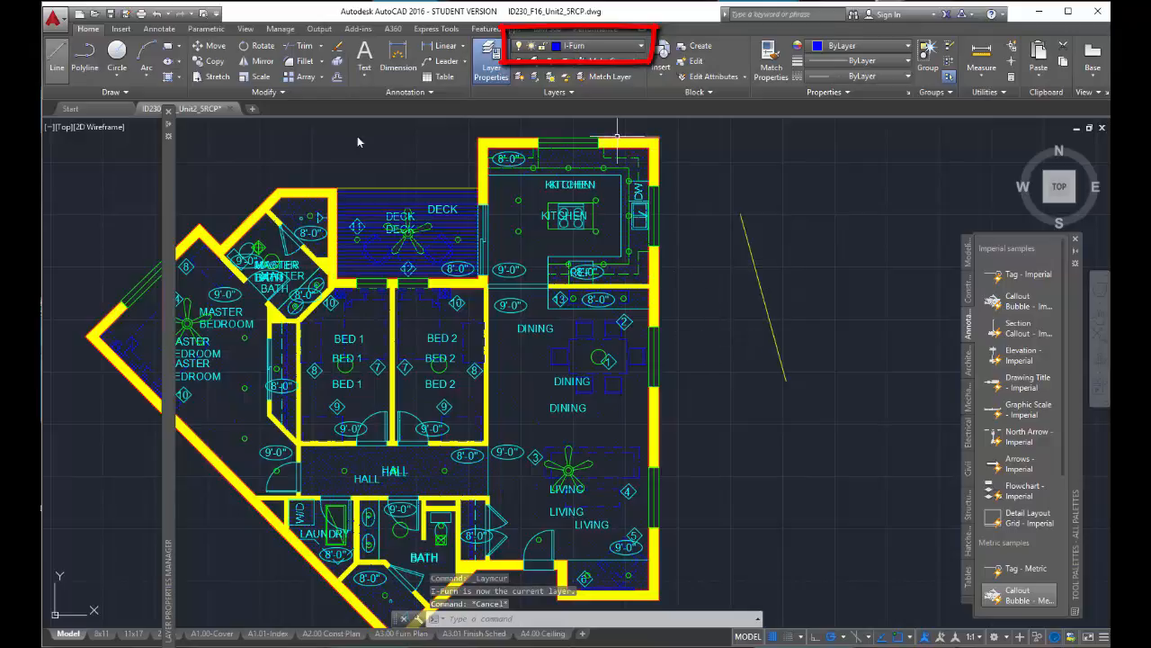
pyautogui.click(693, 262)
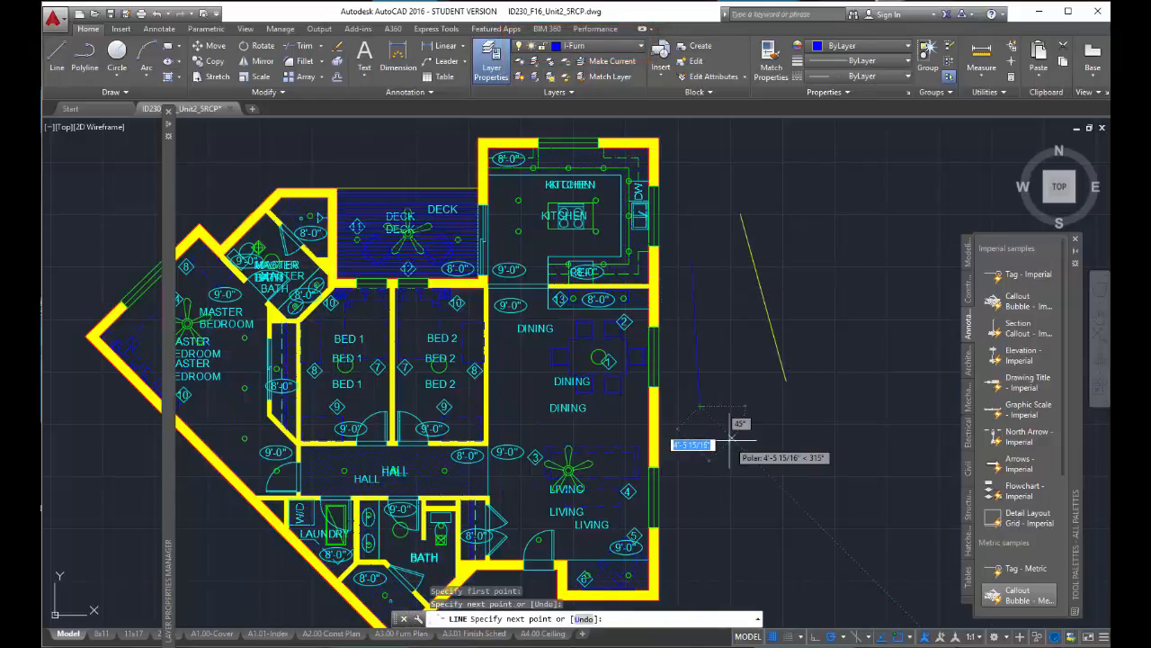
pyautogui.click(698, 387)
pyautogui.press('Escape')
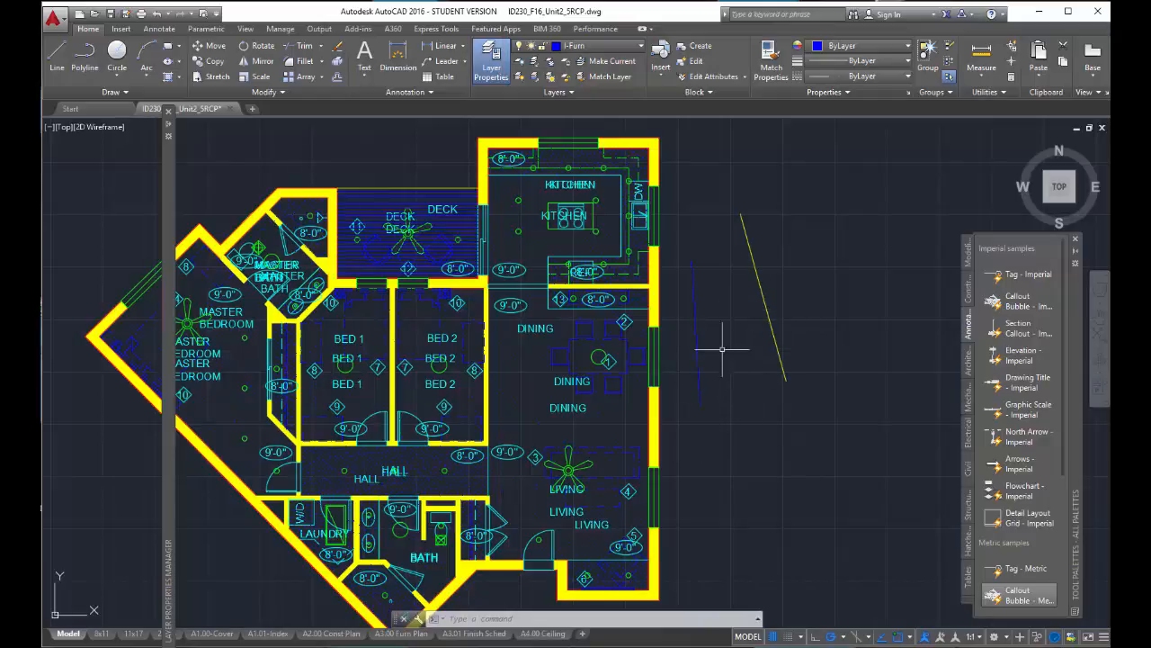
pyautogui.click(696, 319)
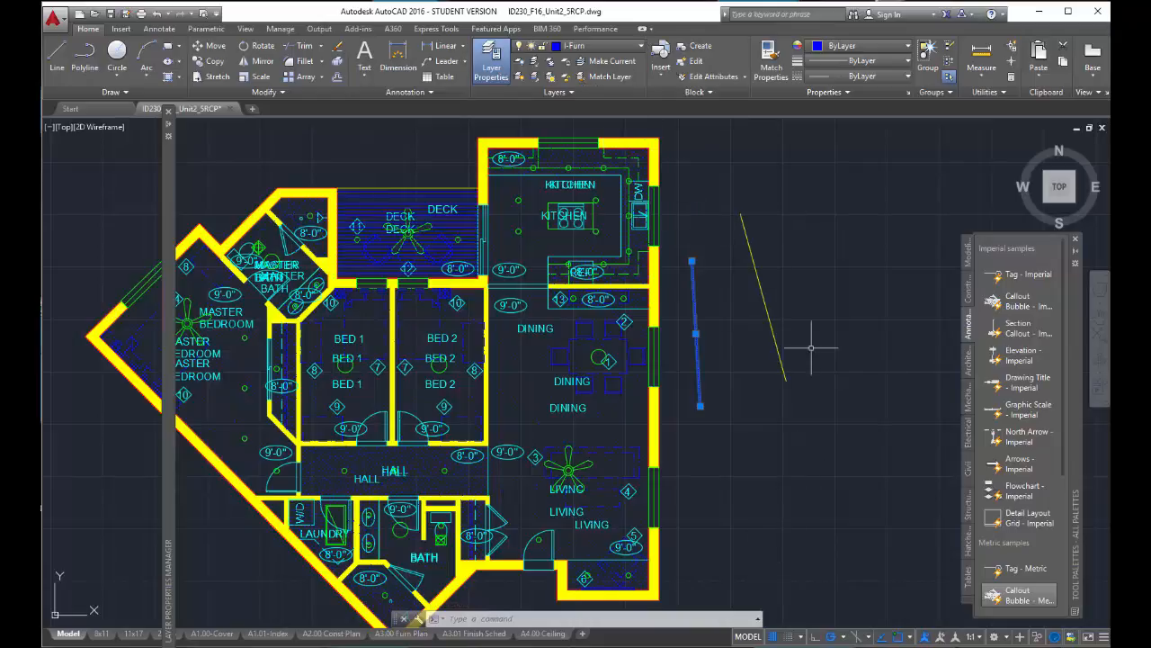
pyautogui.press('Escape')
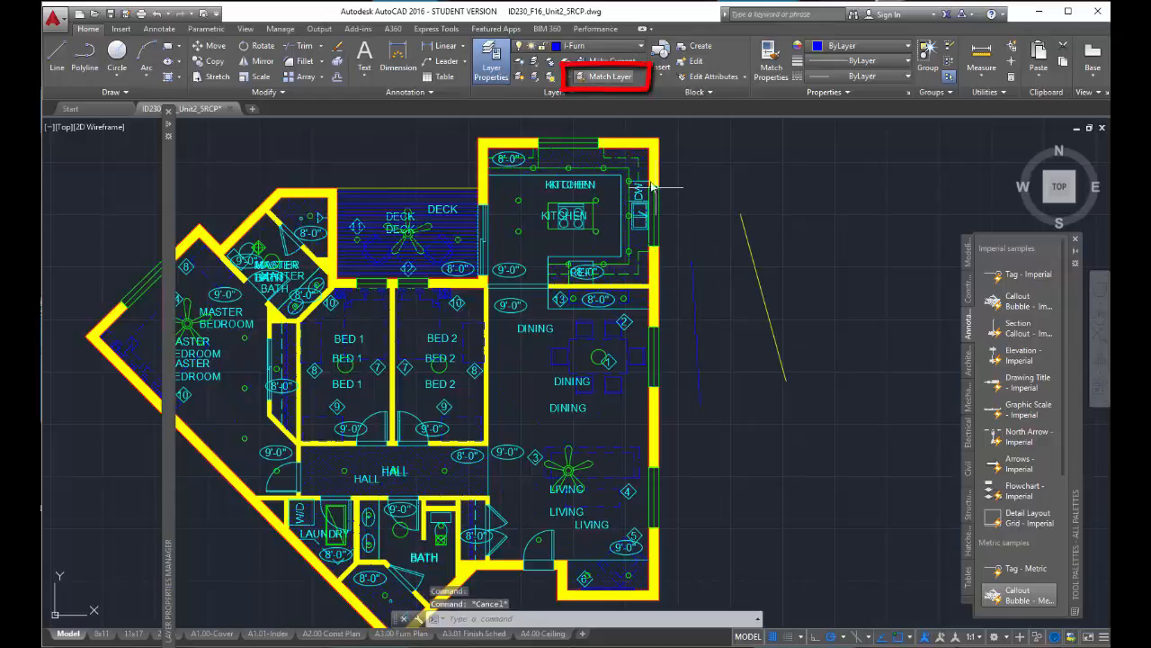
# - Match the nearly vertical line's layer to the slanted yellow line, and select both lines to check their layer
pyautogui.click(696, 293)
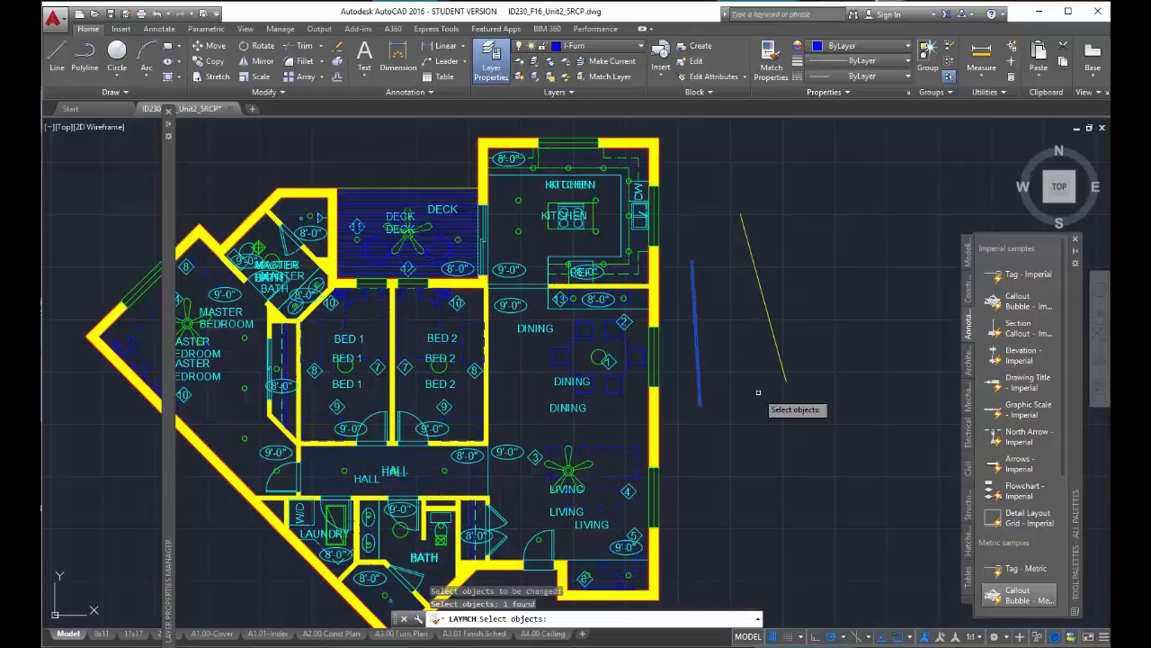
pyautogui.press('Return')
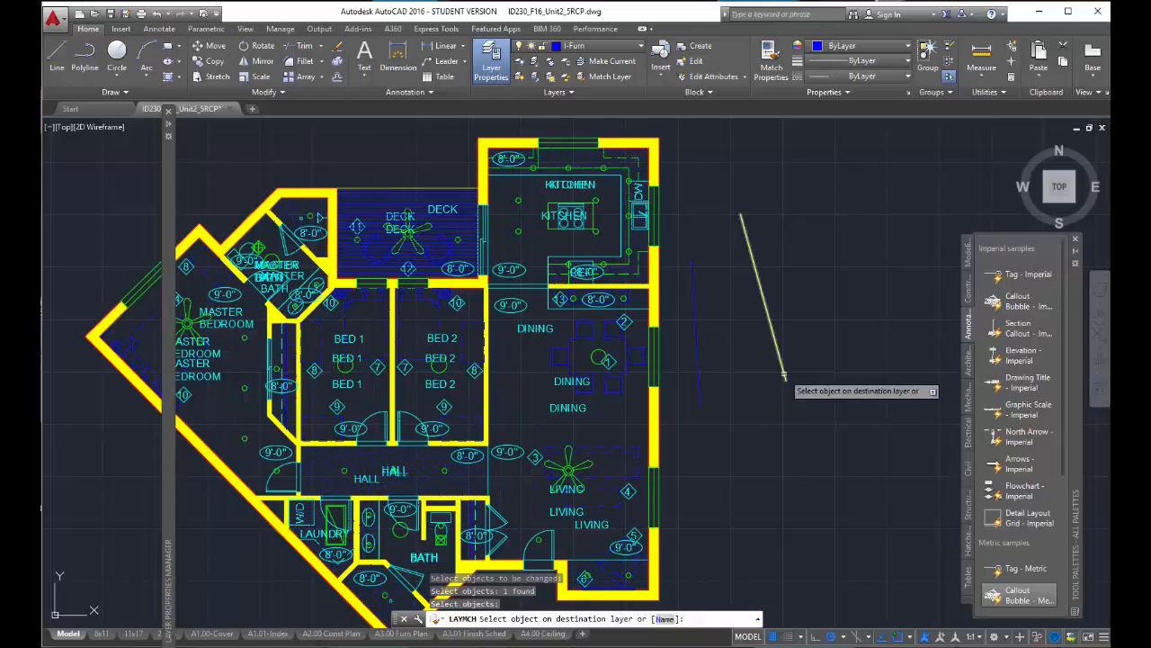
pyautogui.click(763, 298)
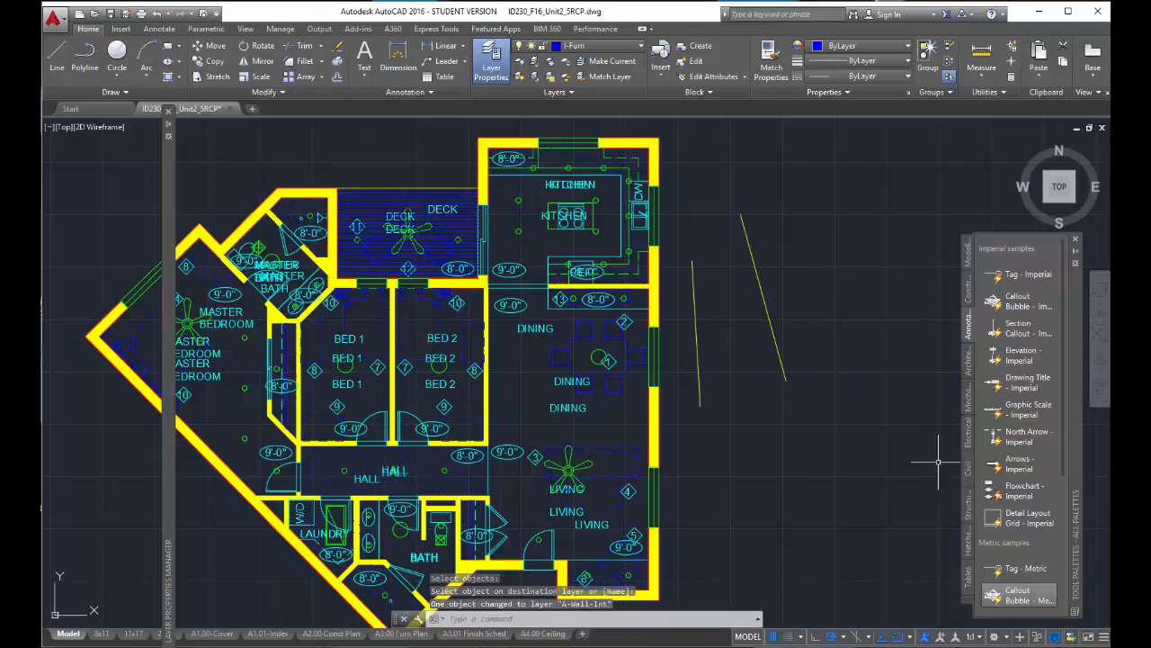
pyautogui.click(698, 347)
pyautogui.click(794, 346)
pyautogui.click(747, 322)
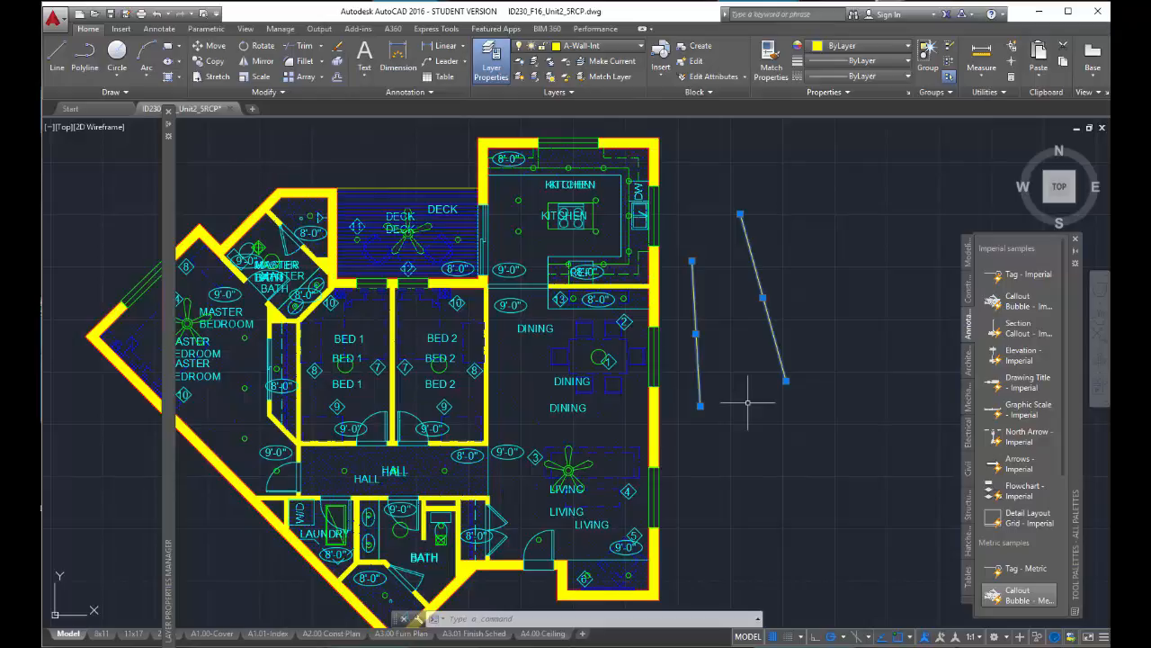
# - Open the A2.00 Const Plan layout
pyautogui.click(331, 633)
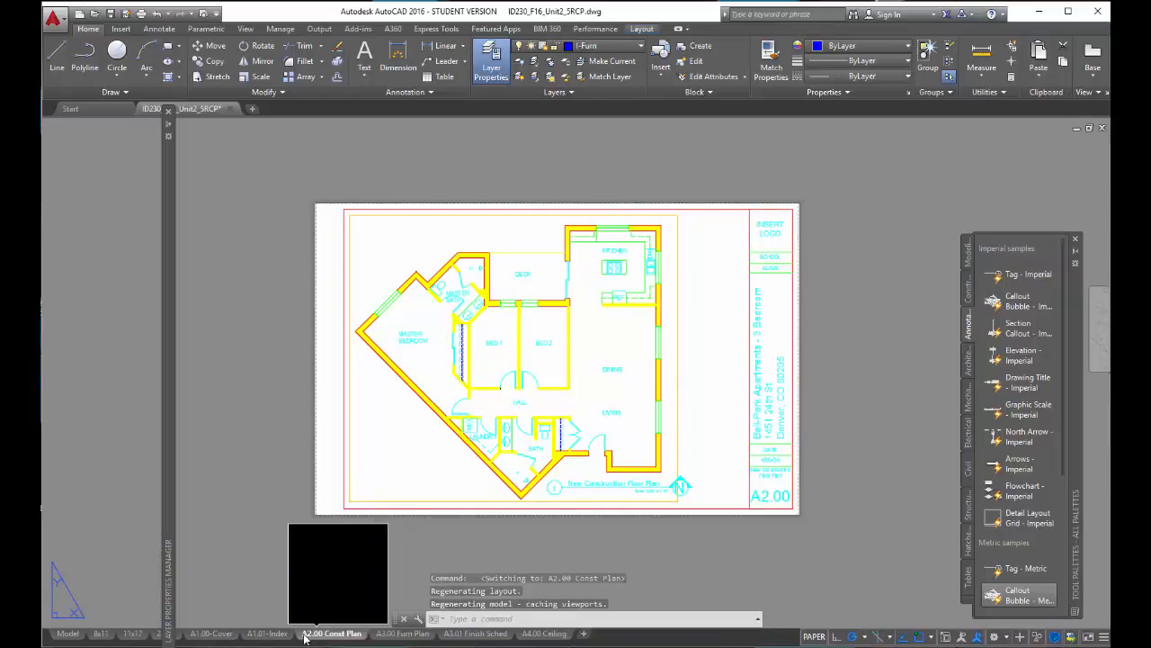
# - View the A3.00 Furn Plan and A4.00 Ceiling layouts, returning to A3.00 Furn Plan to compare them
pyautogui.click(416, 634)
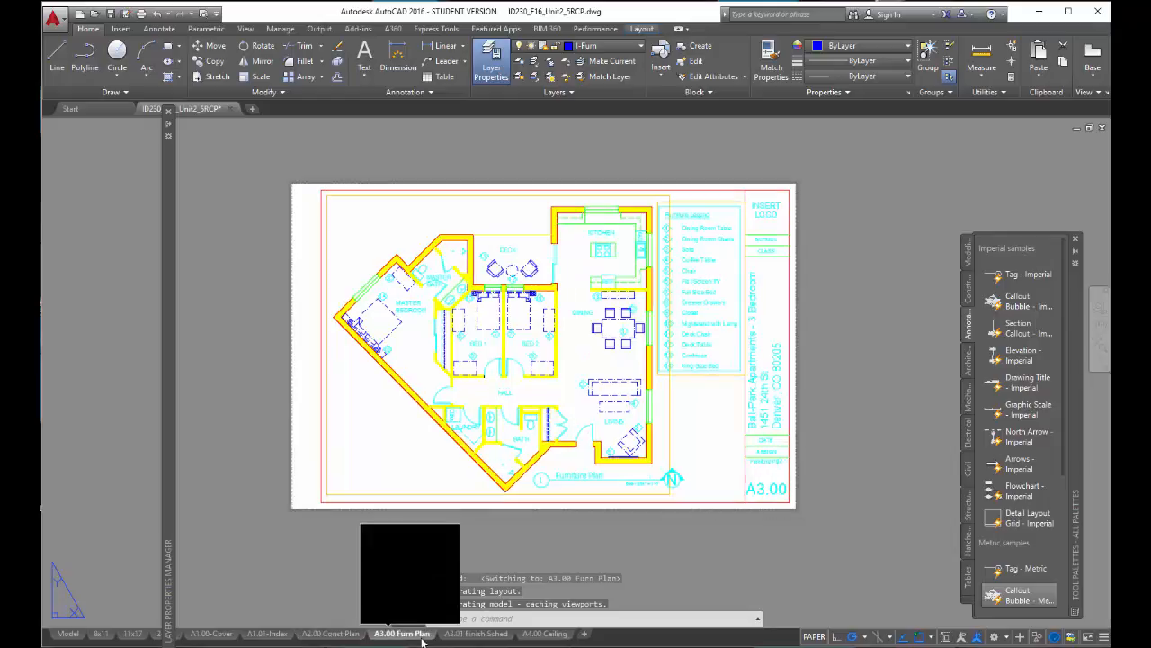
pyautogui.click(550, 634)
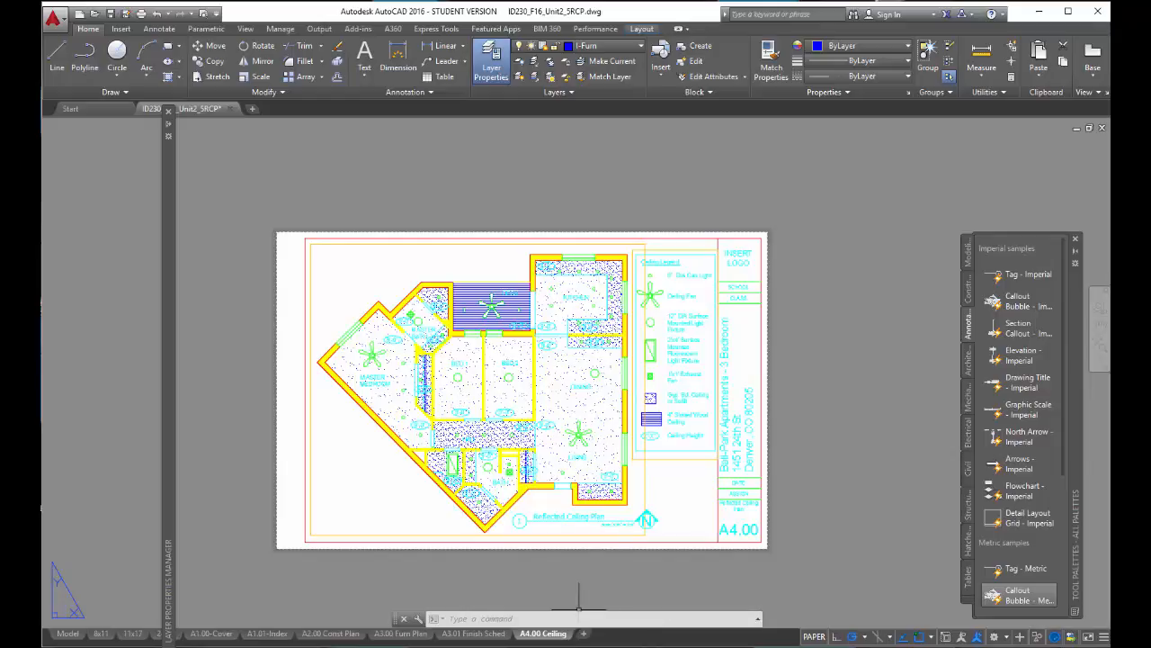
pyautogui.click(415, 634)
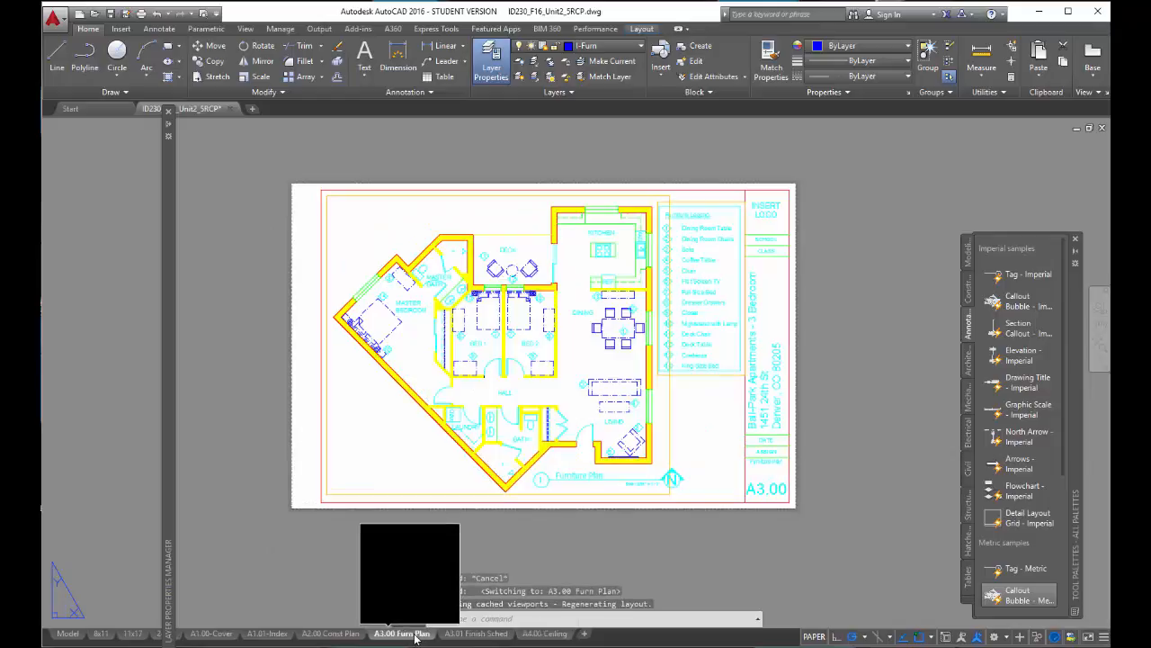
# - Activate the floor plan viewport on the A2.00 Const Plan layout and show the Layer Properties Manager
pyautogui.click(331, 633)
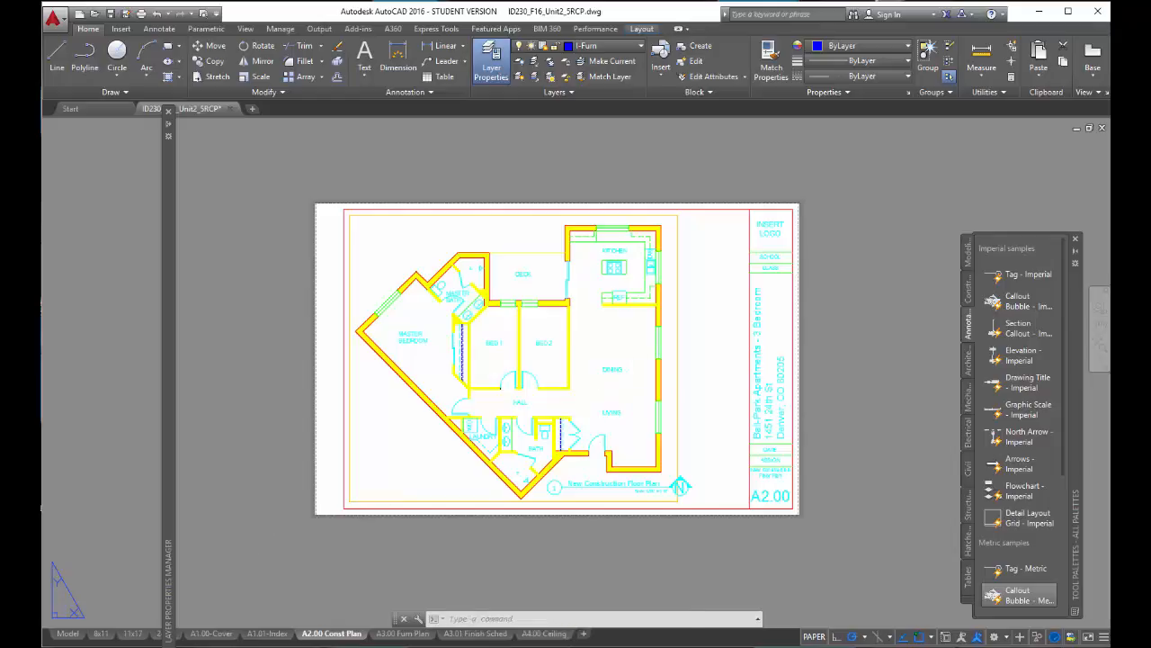
pyautogui.doubleClick(632, 384)
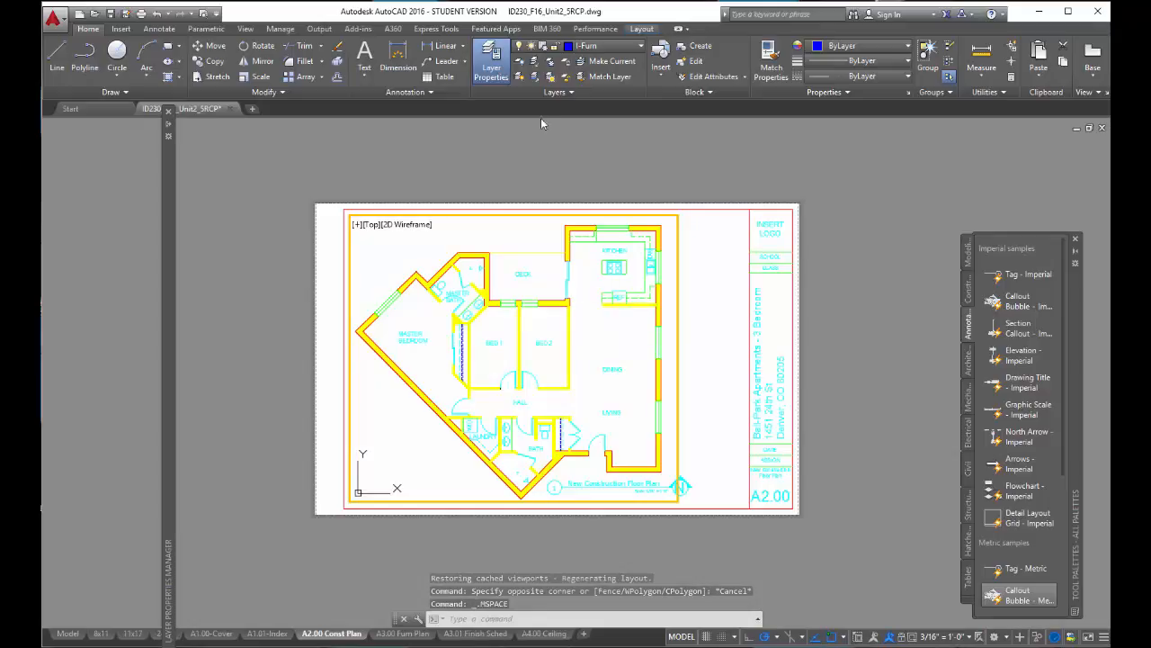
pyautogui.click(486, 72)
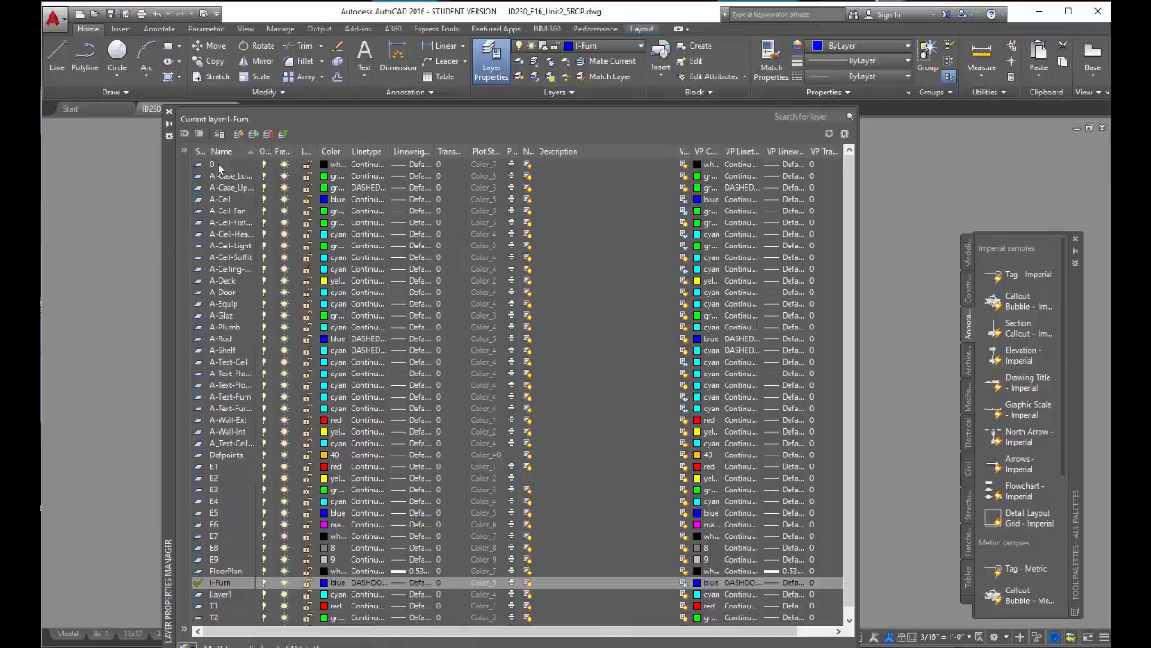
# - Move and narrow the Layer Properties Manager so the floor plan is uncovered, and bring its viewport override columns into view
pyautogui.click(168, 146)
pyautogui.moveTo(851, 202); pyautogui.dragTo(1111, 181)
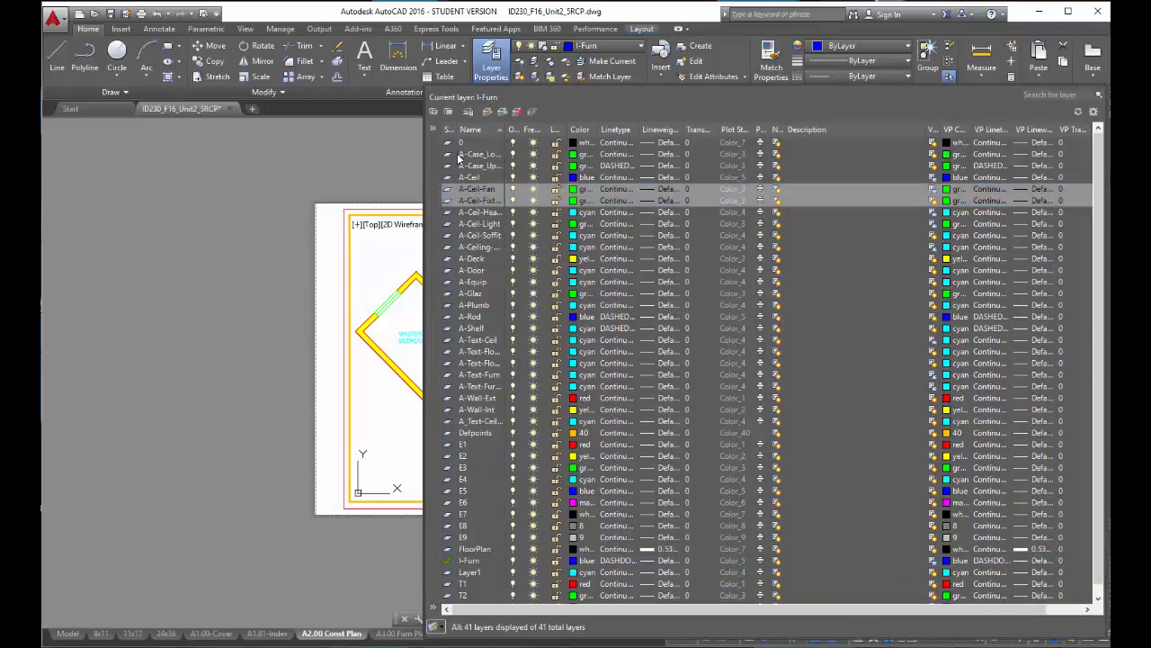
pyautogui.moveTo(426, 170); pyautogui.dragTo(686, 184)
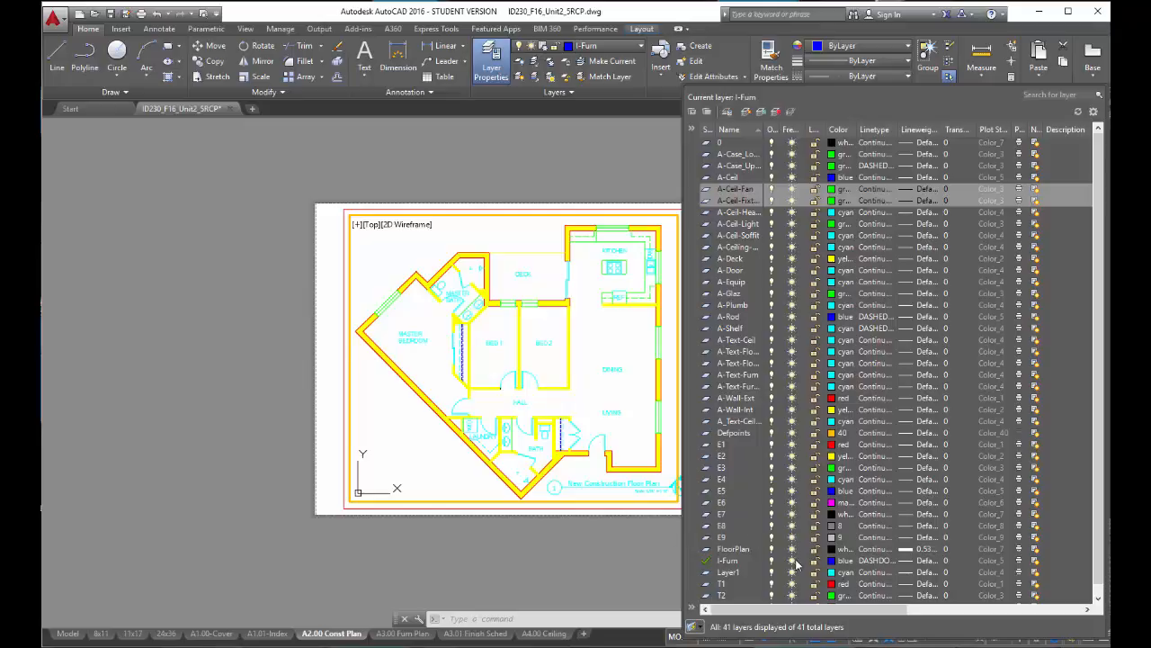
pyautogui.moveTo(751, 610); pyautogui.dragTo(928, 610)
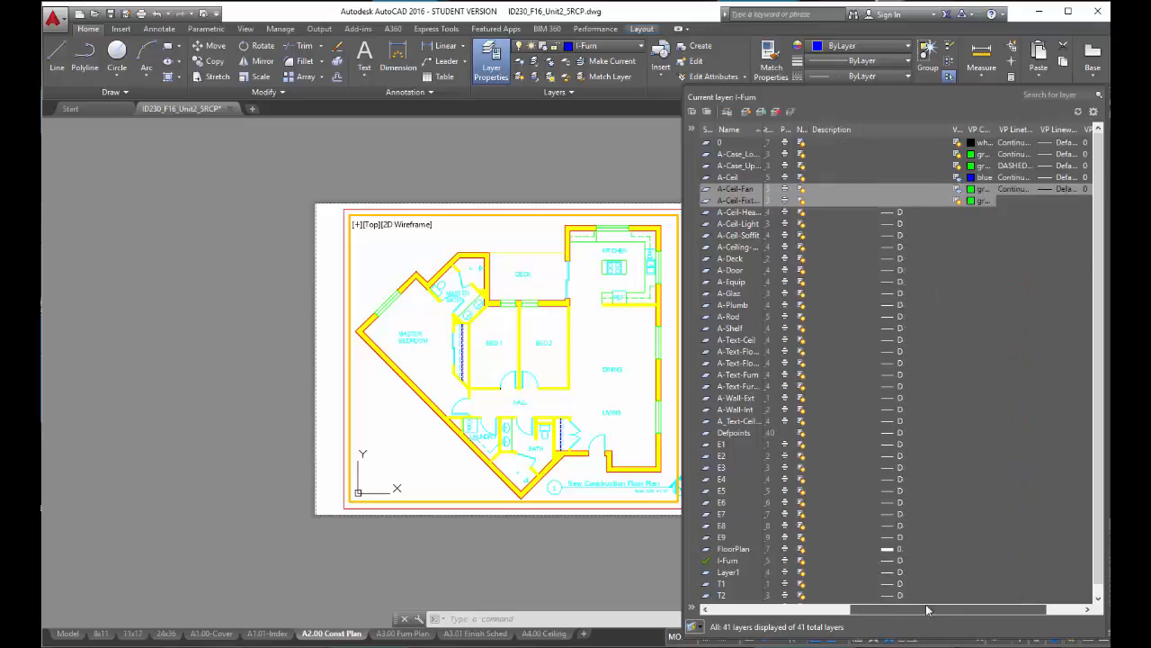